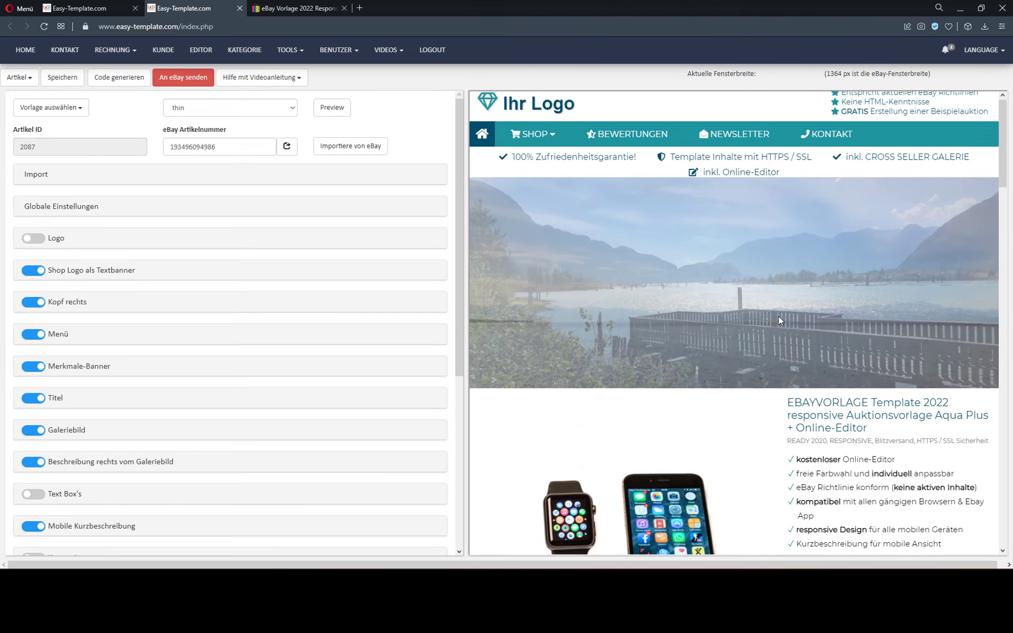
Step: Save the current article as a template named "Neue Vorlage", overwriting the existing template of that name
click(18, 77)
click(22, 139)
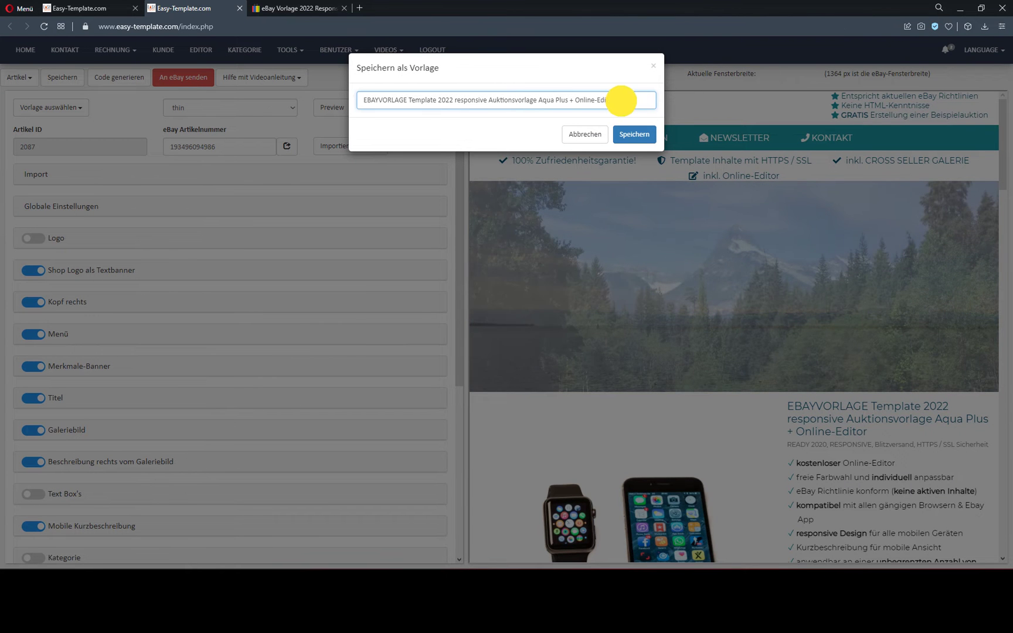
drag(618, 100, 255, 111)
text(Neue)
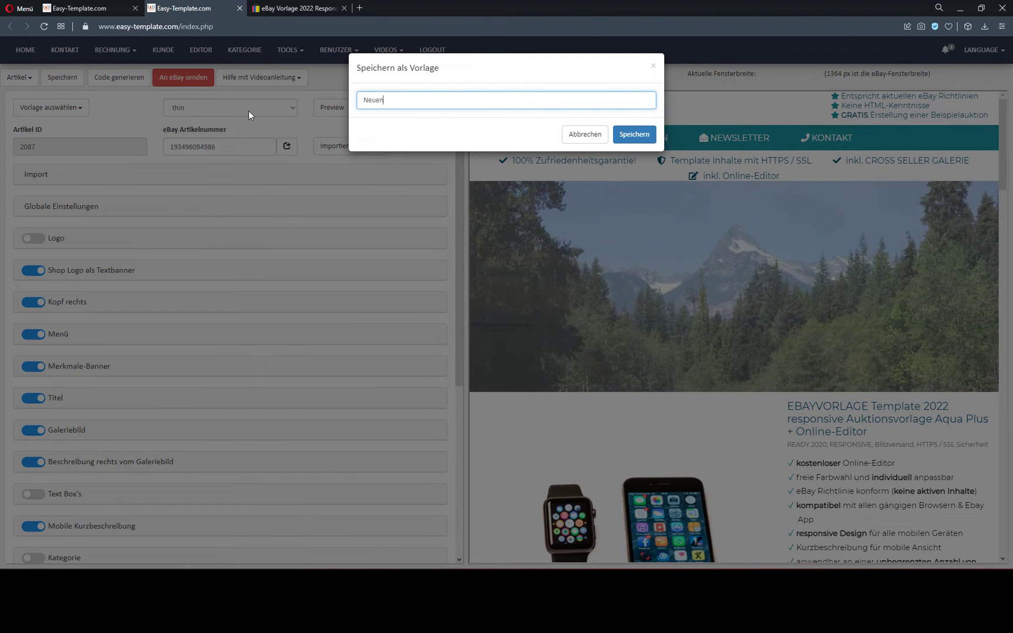
text( Vorlage)
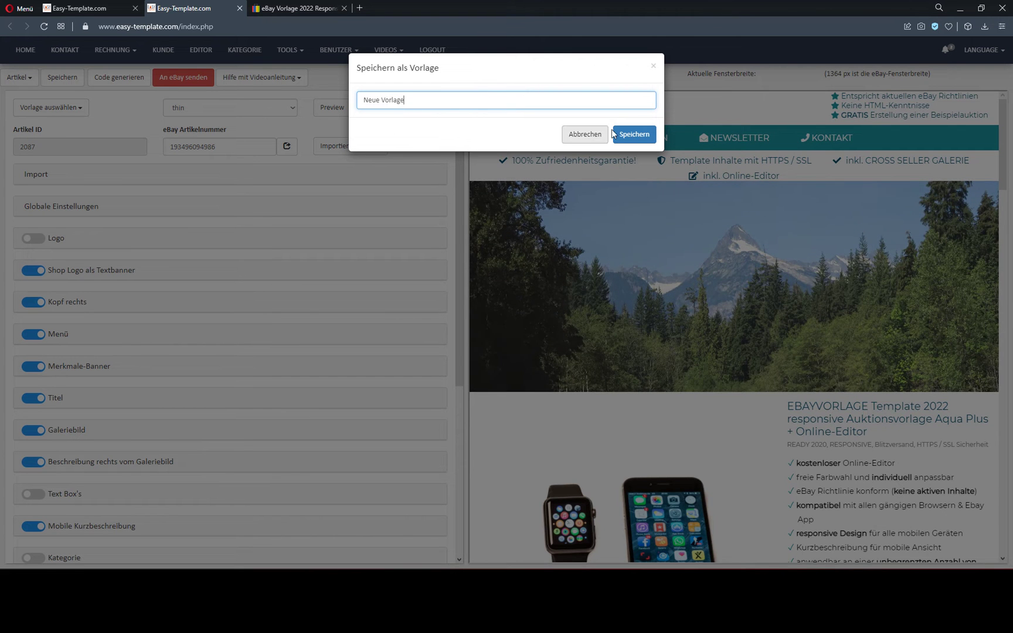
click(637, 133)
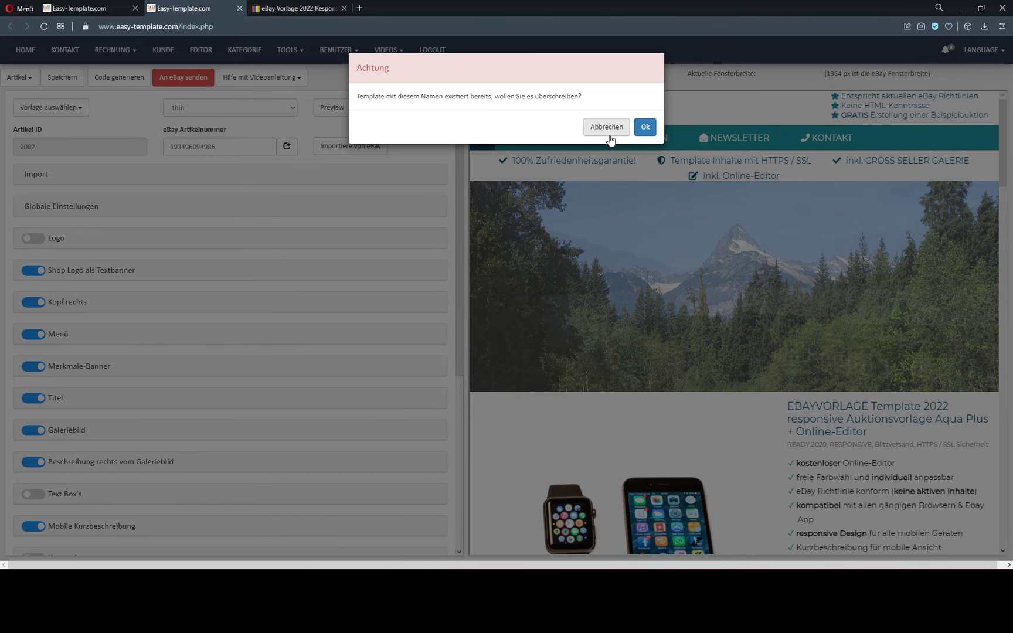
click(645, 128)
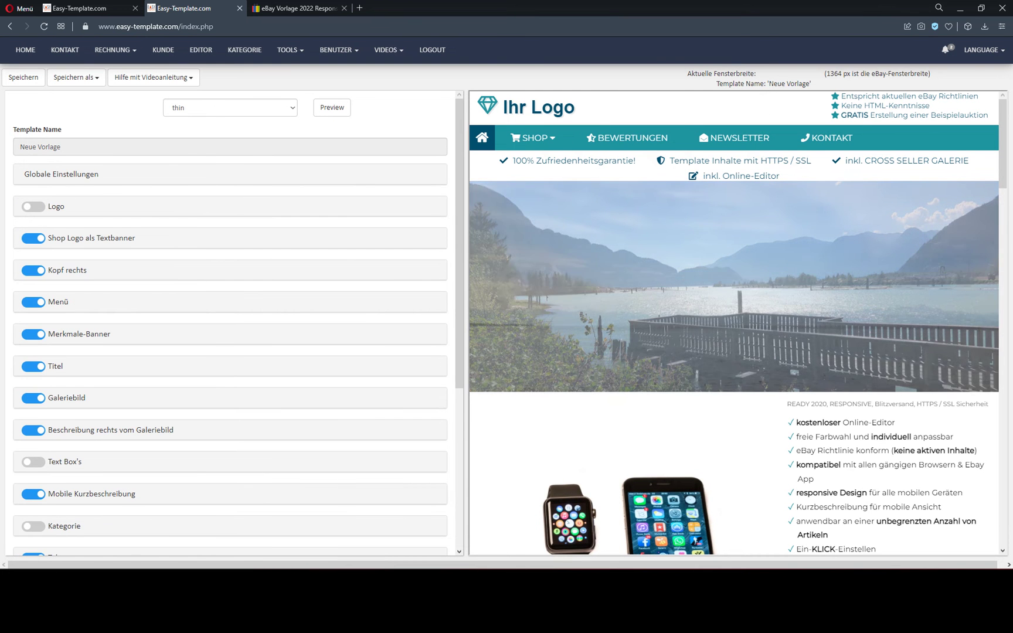
Step: Examine the template's name and its preview from the header down to the description tabs
click(777, 83)
drag(769, 83, 807, 83)
click(783, 84)
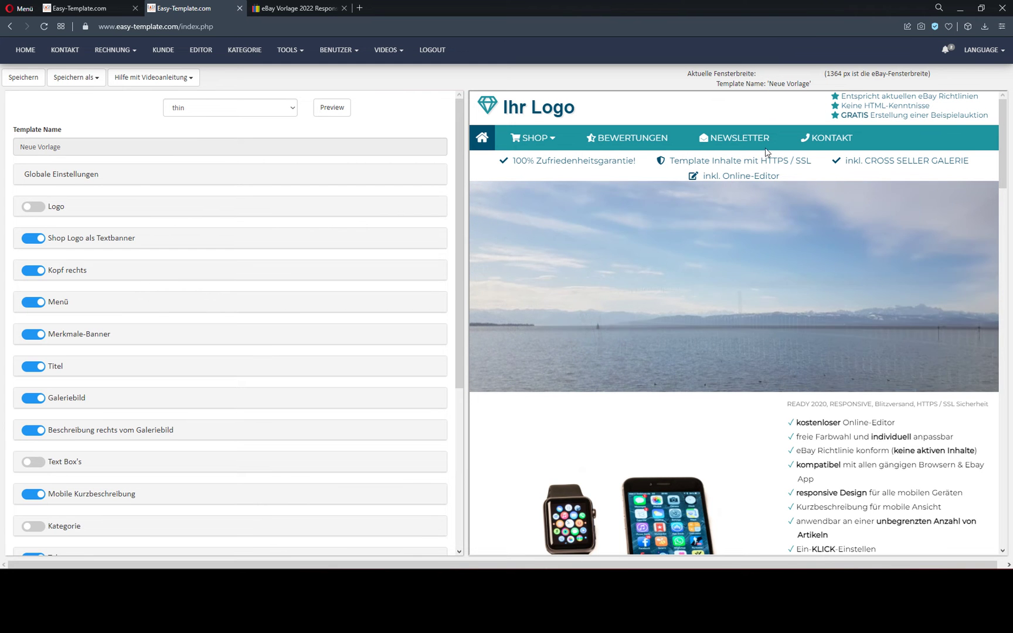
scroll(773, 190, down, 8)
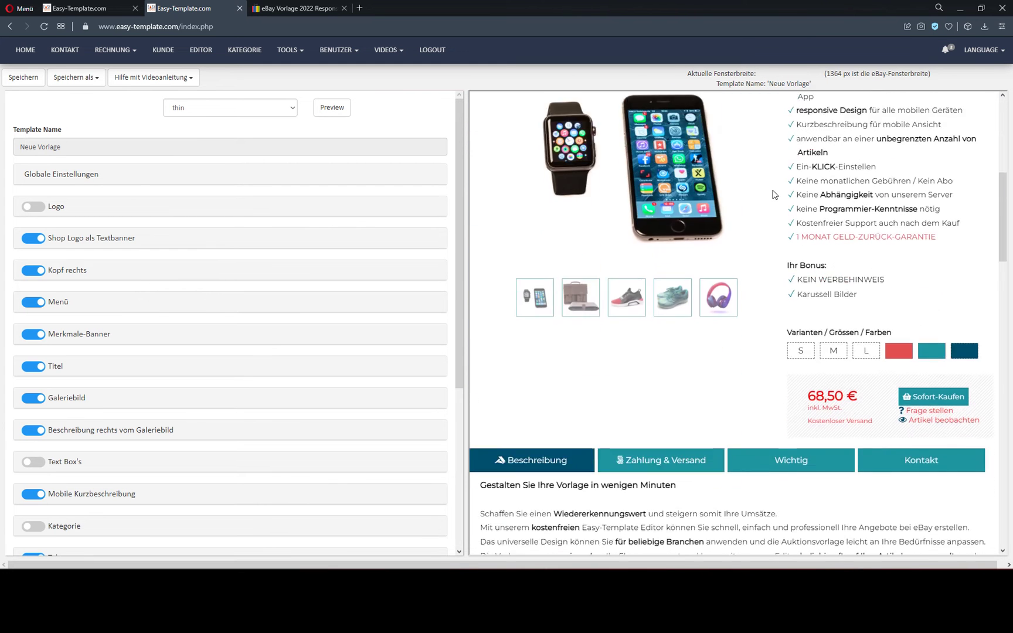
scroll(773, 191, up, 3)
scroll(773, 194, up, 1)
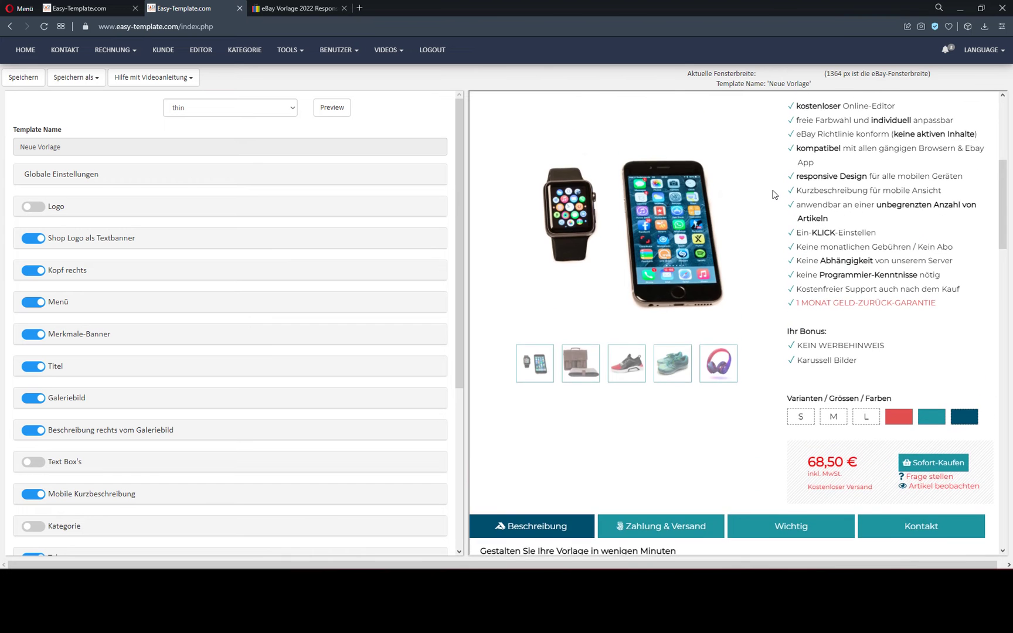
scroll(773, 194, down, 5)
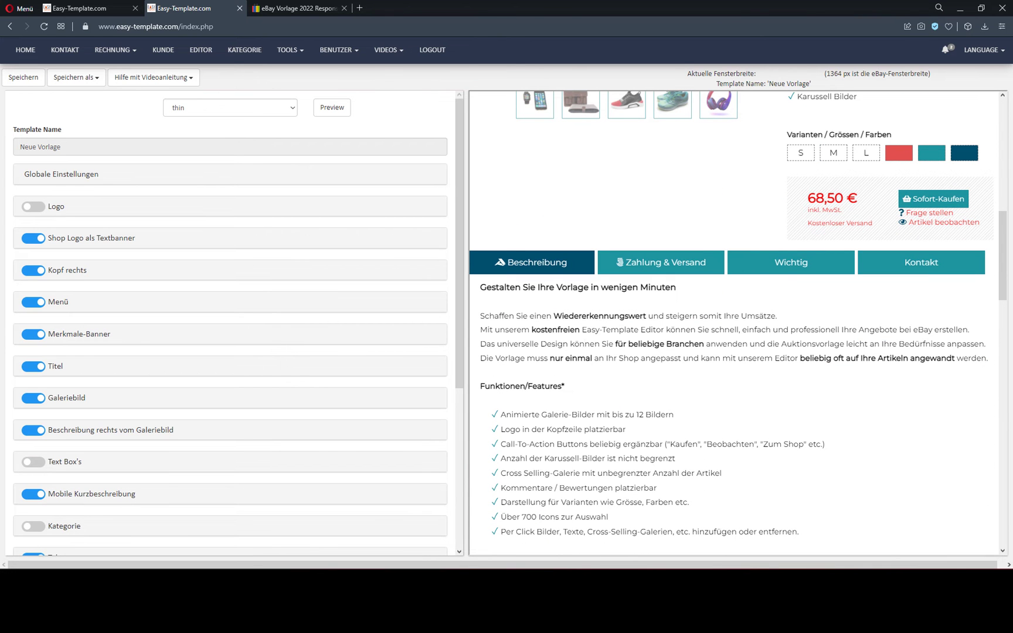
scroll(521, 206, down, 2)
scroll(520, 206, up, 1)
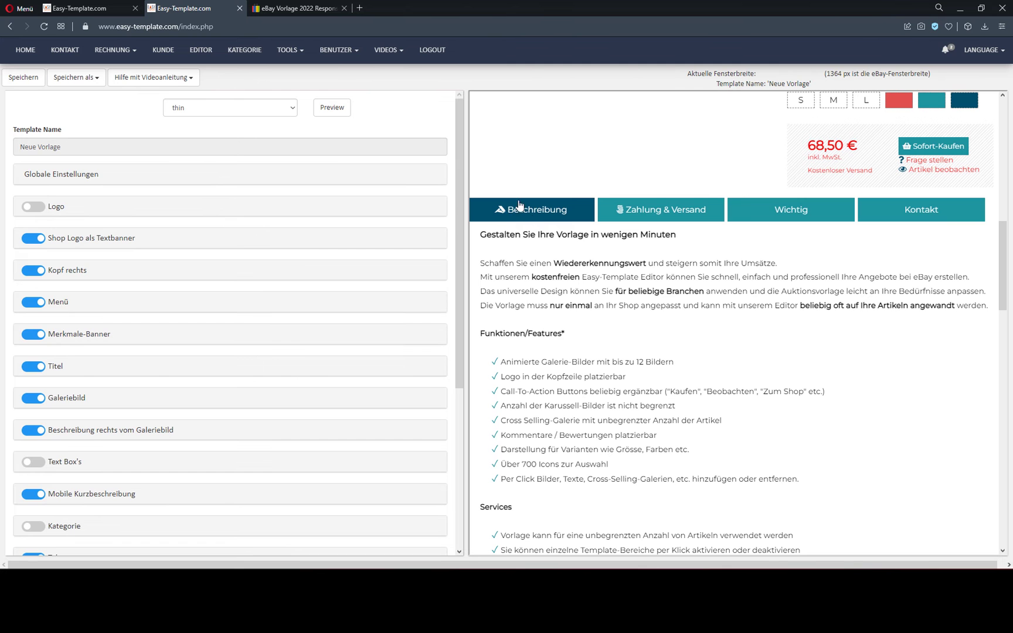
Step: Replace all text in the Beschreibung tab with the {{Article.Description}} placeholder and save the template
click(554, 290)
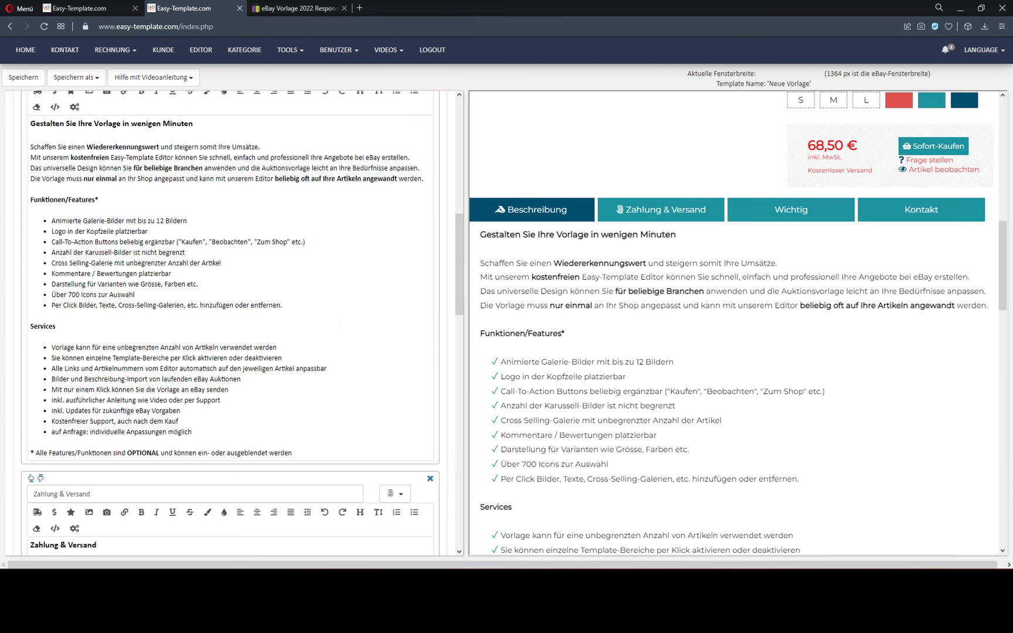
click(289, 328)
key(ctrl+a)
key(BackSpace)
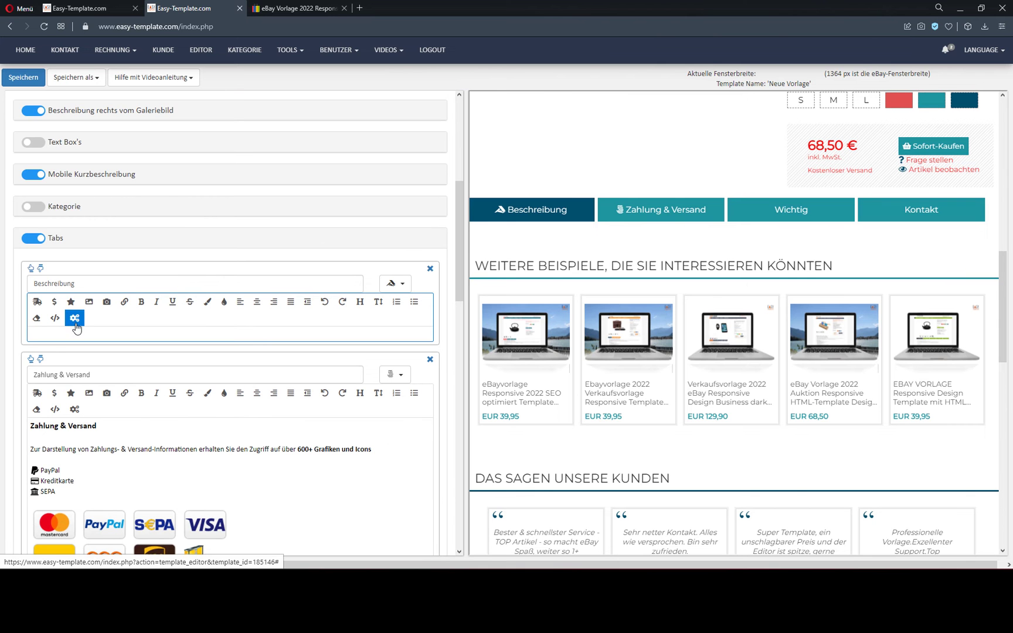
click(75, 320)
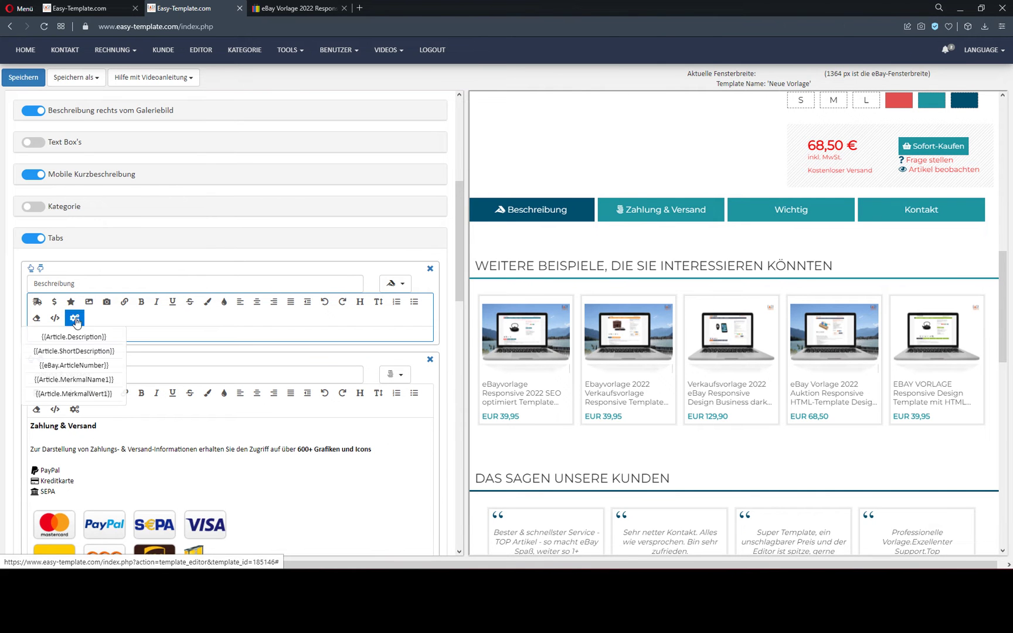
click(59, 339)
click(117, 332)
drag(118, 333, 32, 334)
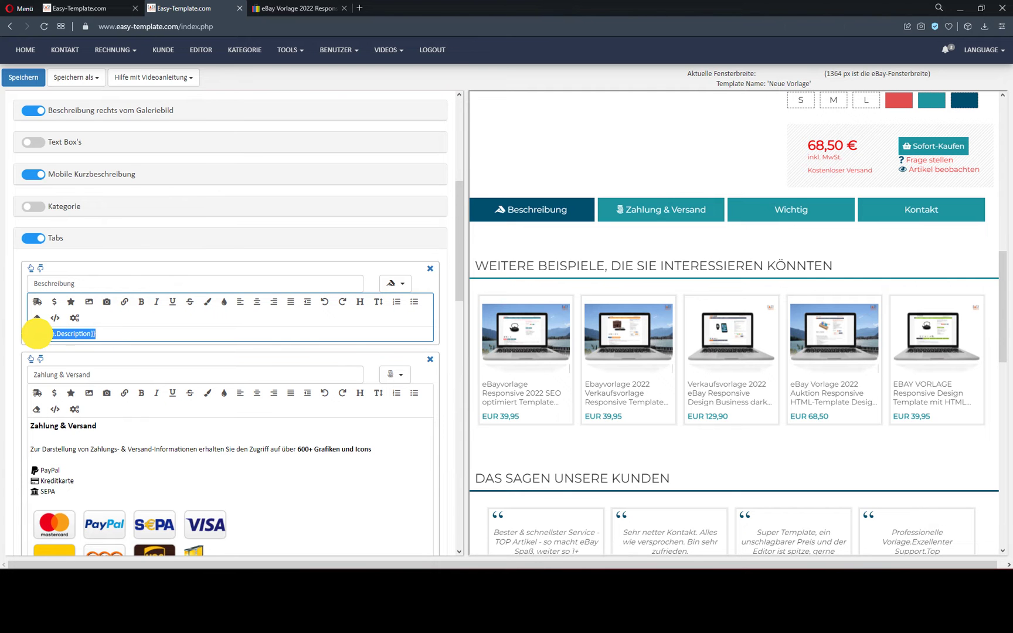
click(124, 325)
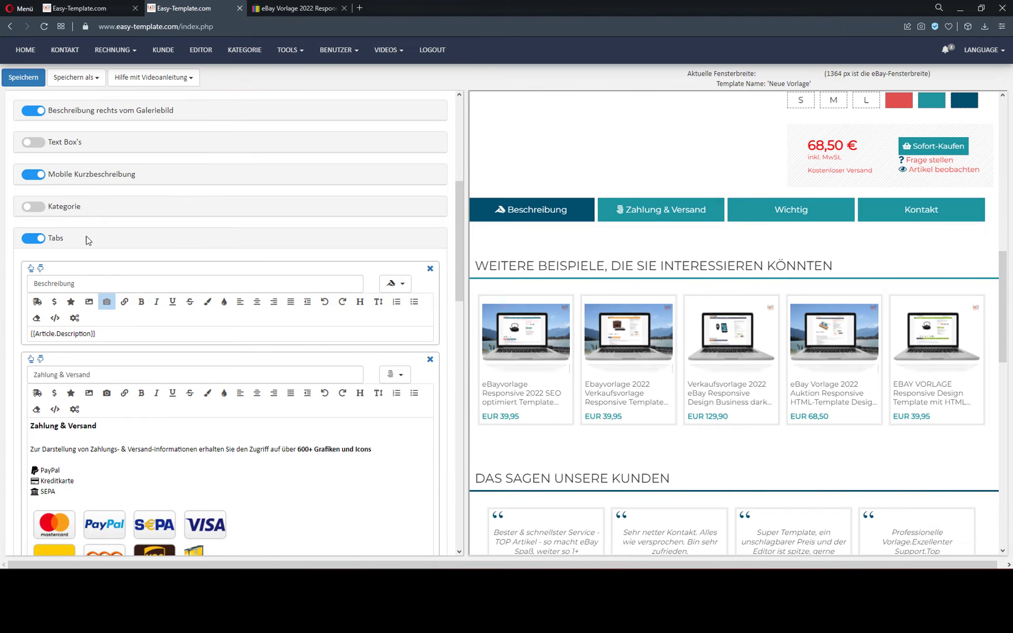
click(23, 77)
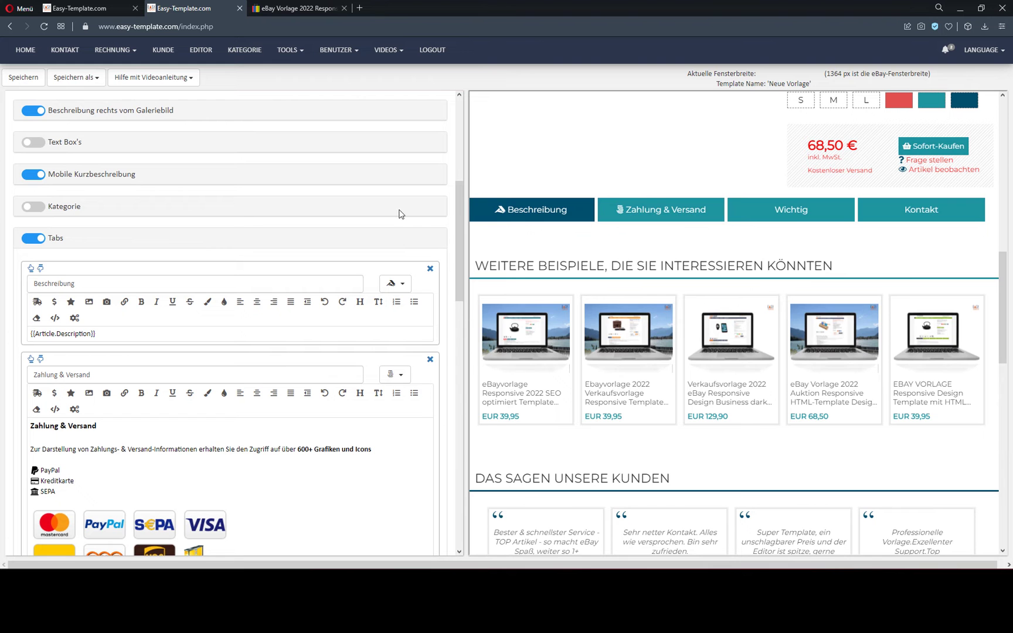
Step: Enable "Vorlage auf neue Artikel automatisch anwenden" in the user settings and save them
scroll(733, 322, up, 3)
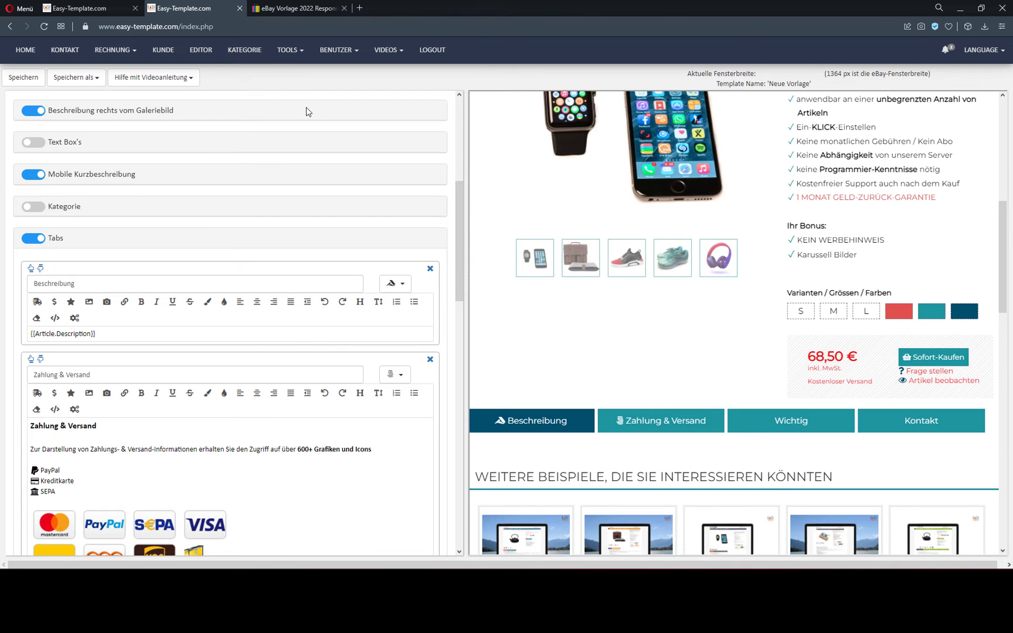
click(332, 52)
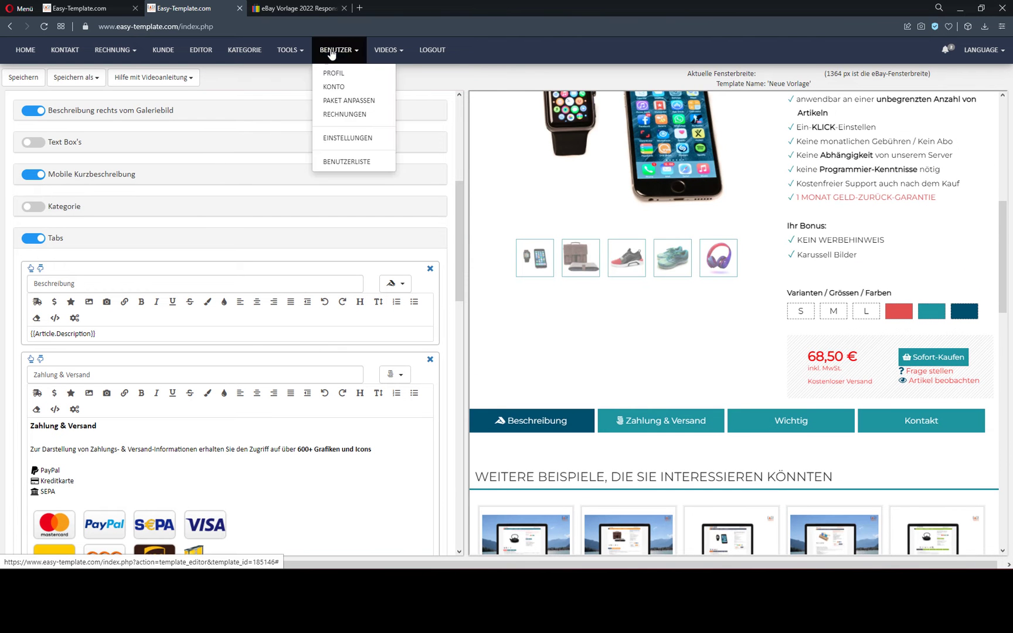
click(344, 139)
scroll(370, 235, down, 5)
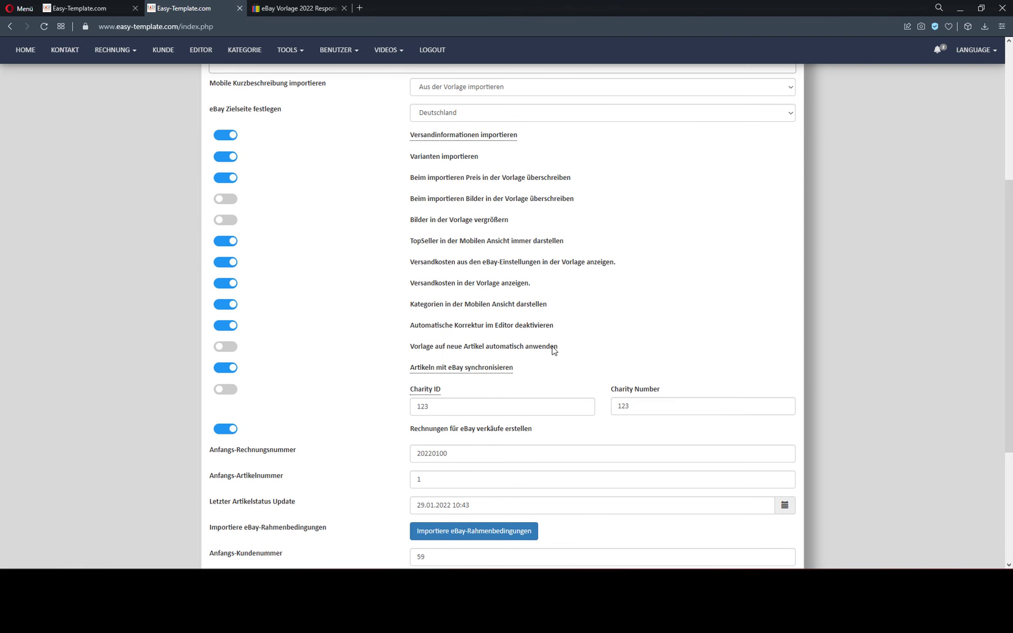
click(224, 346)
scroll(298, 322, down, 4)
click(229, 490)
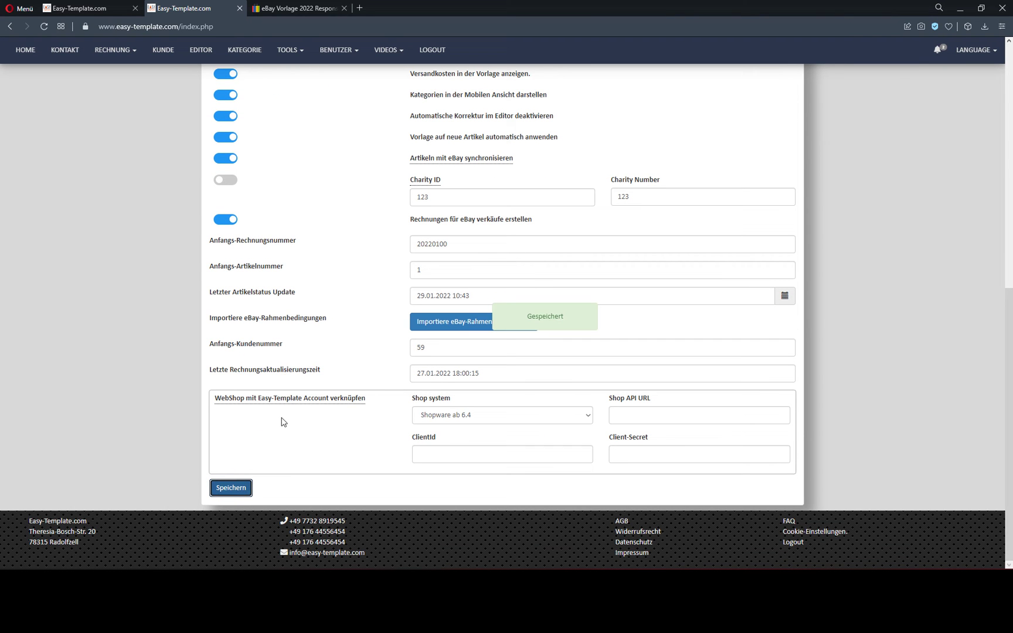
Step: Assign the category Alle to the "Neue Vorlage" template in the template management list
click(287, 50)
click(289, 86)
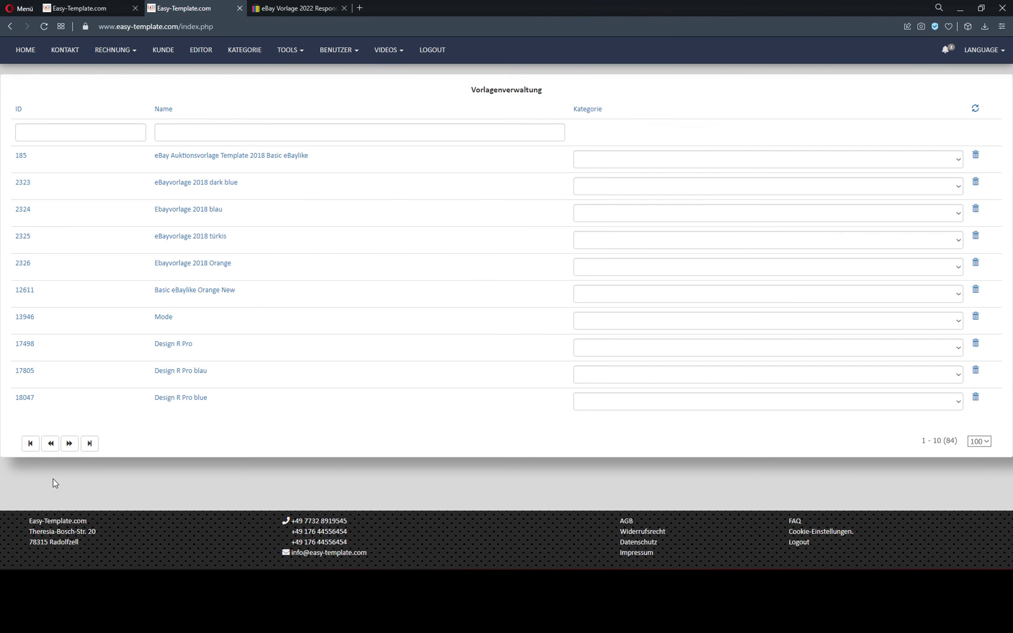
click(90, 444)
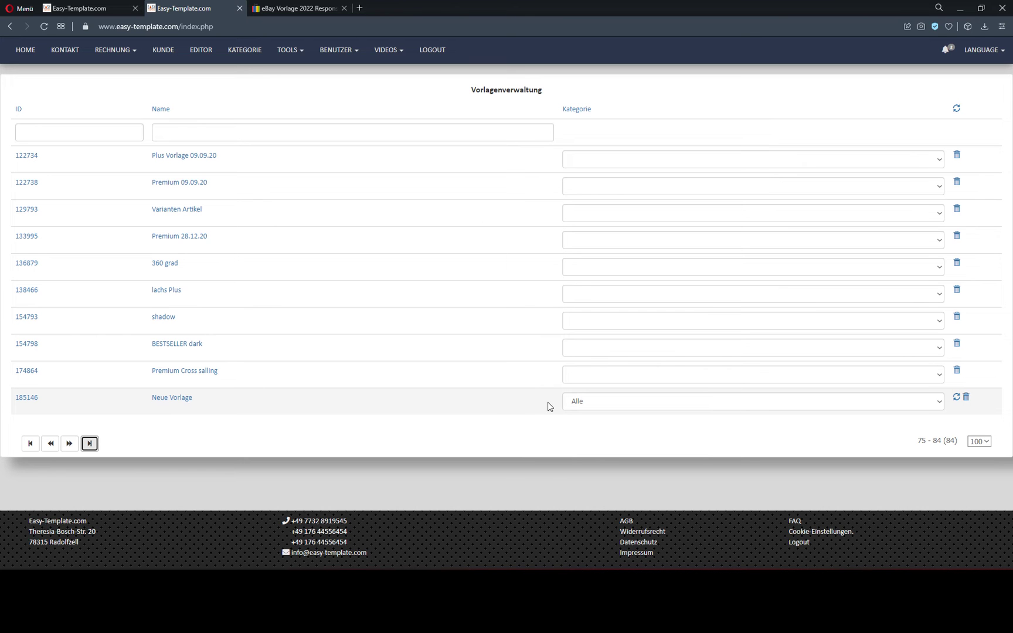
click(587, 406)
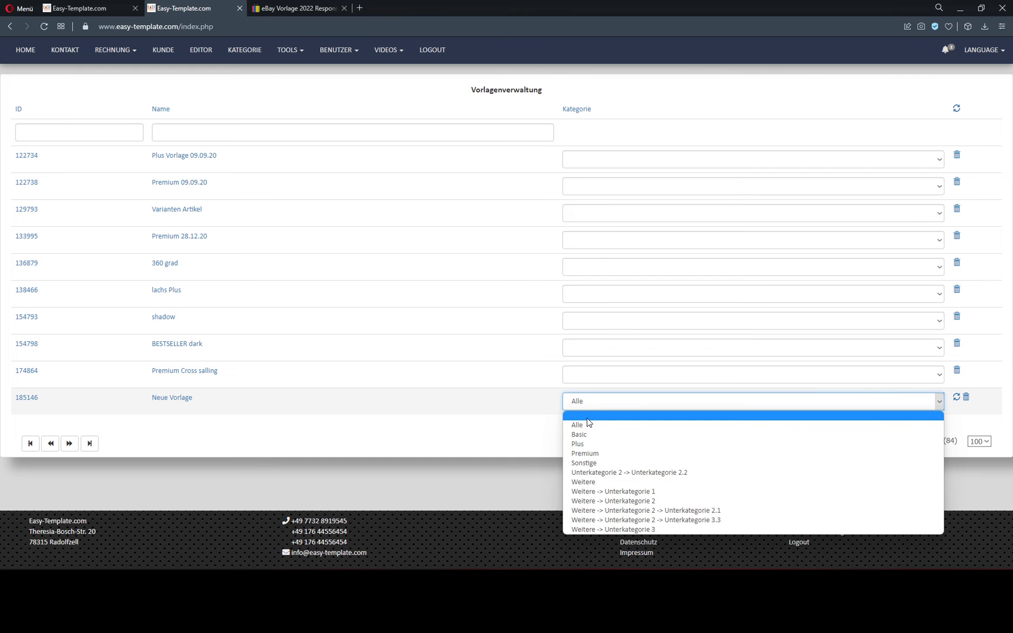
click(587, 416)
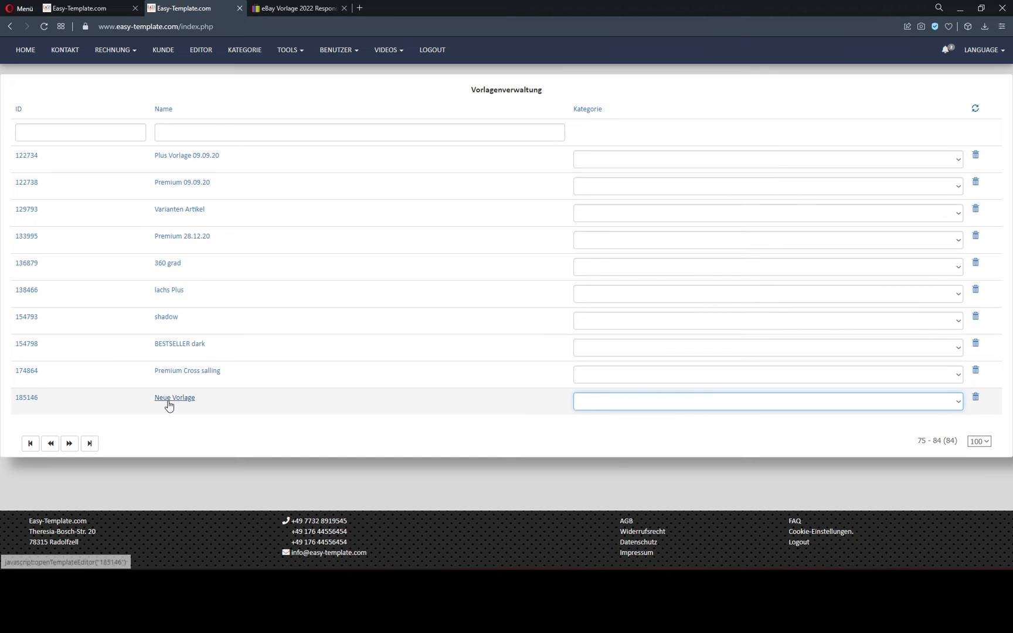
click(595, 409)
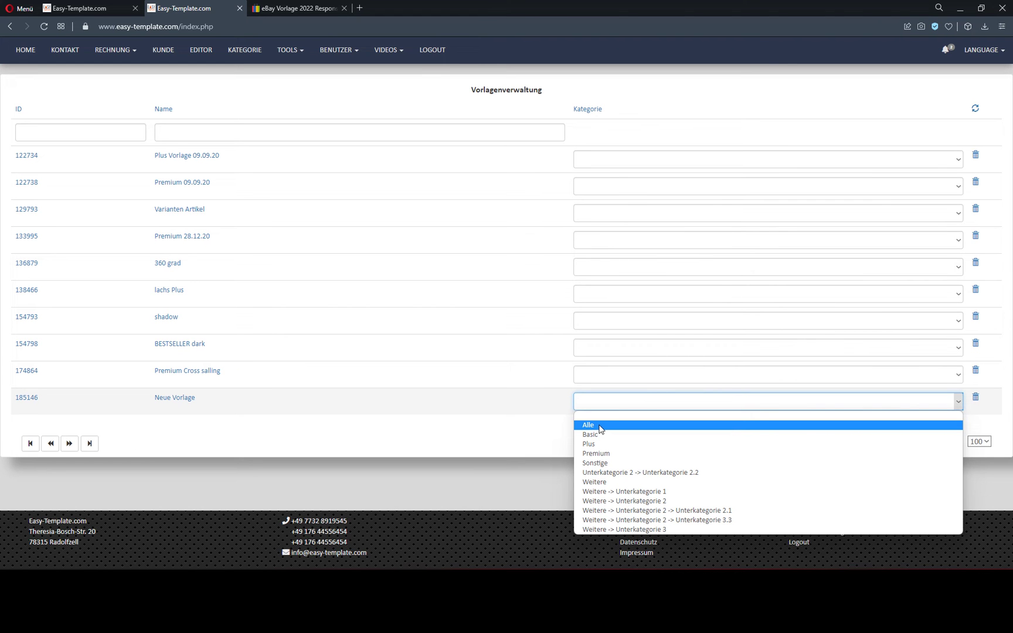
click(601, 426)
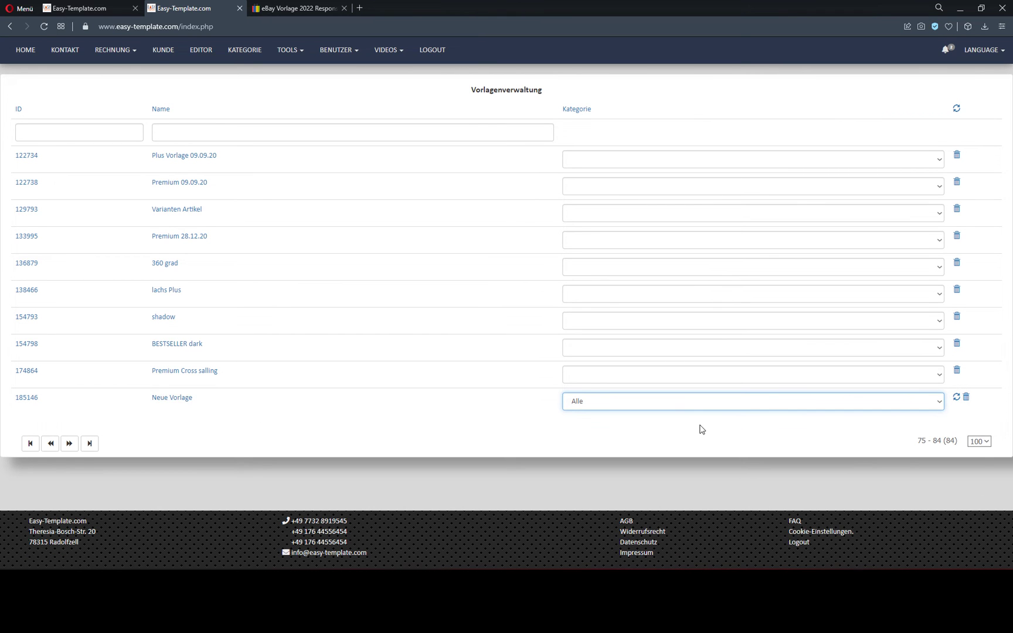
click(956, 401)
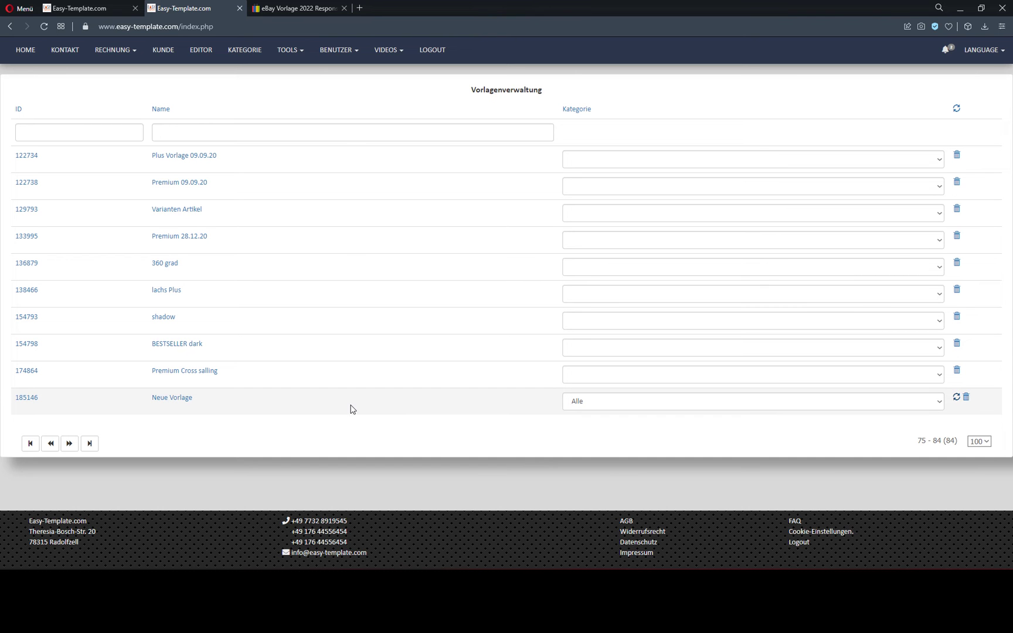
Step: Switch to the ended eBay listing and start selling a similar article from it
click(297, 9)
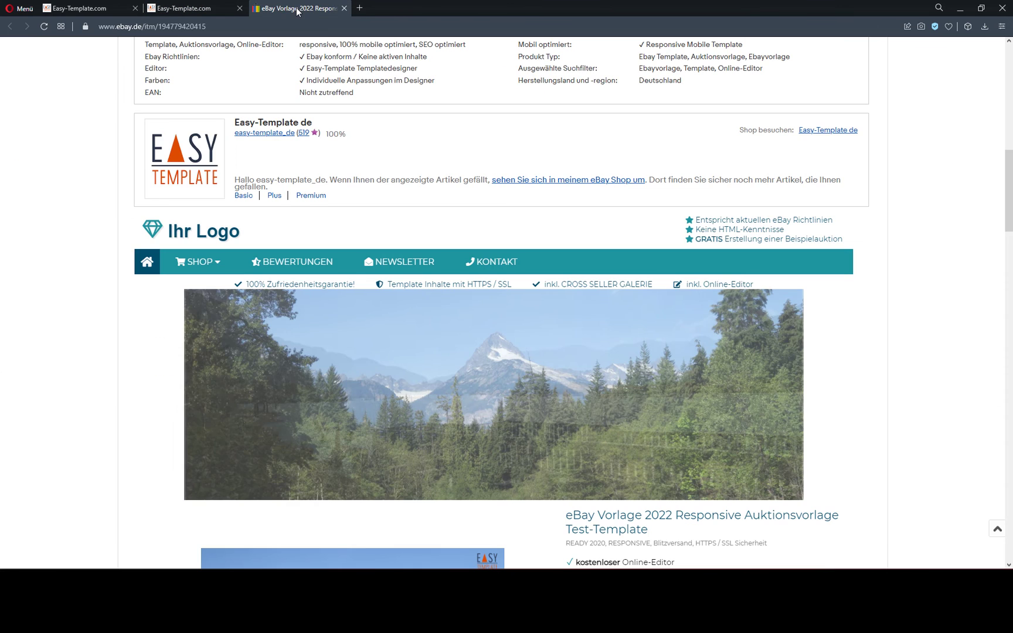
scroll(338, 175, up, 10)
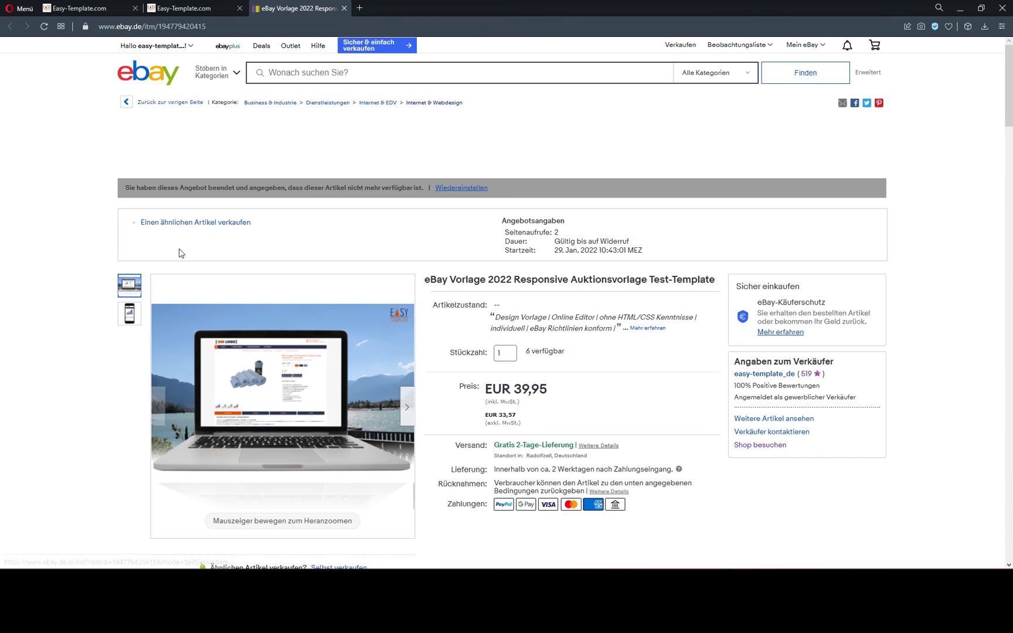
click(199, 223)
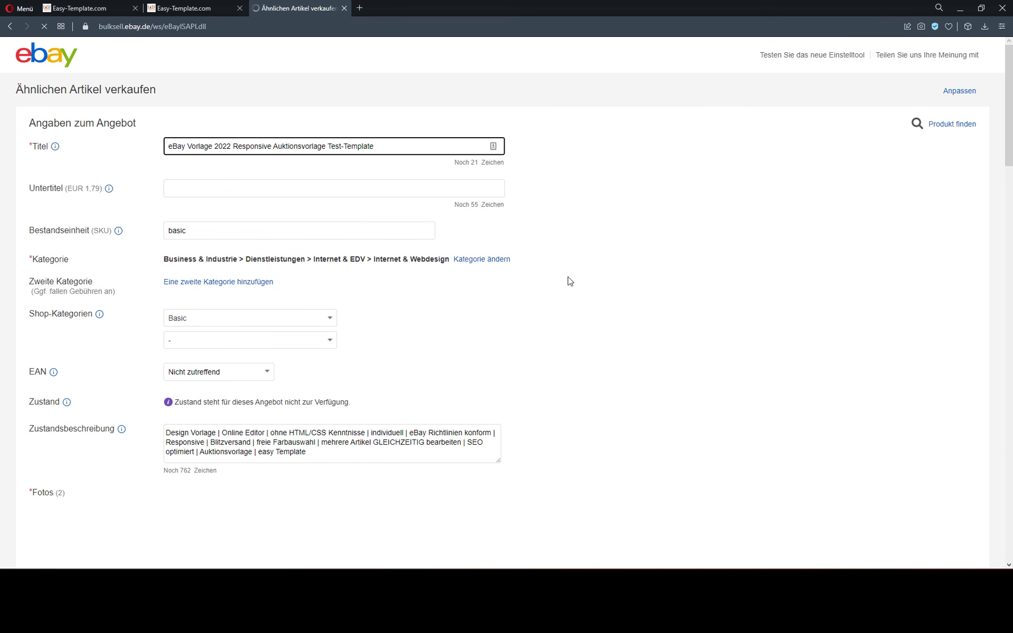
Step: Clear the HTML code from the new listing's Artikelbeschreibung and paste the copied description text in the standard view
scroll(568, 281, down, 3)
scroll(567, 281, down, 12)
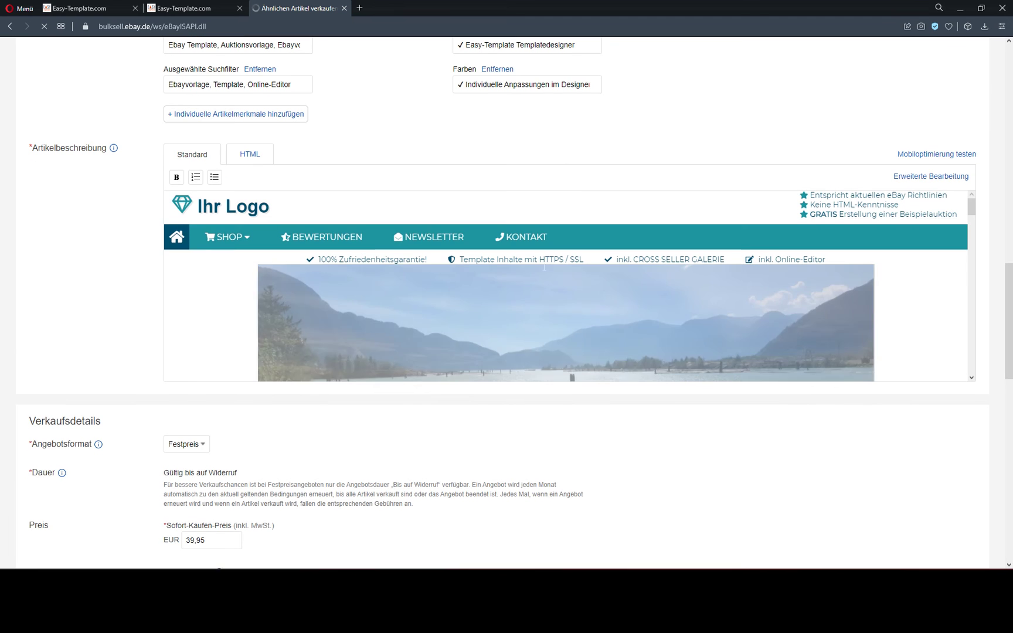
click(244, 149)
click(362, 236)
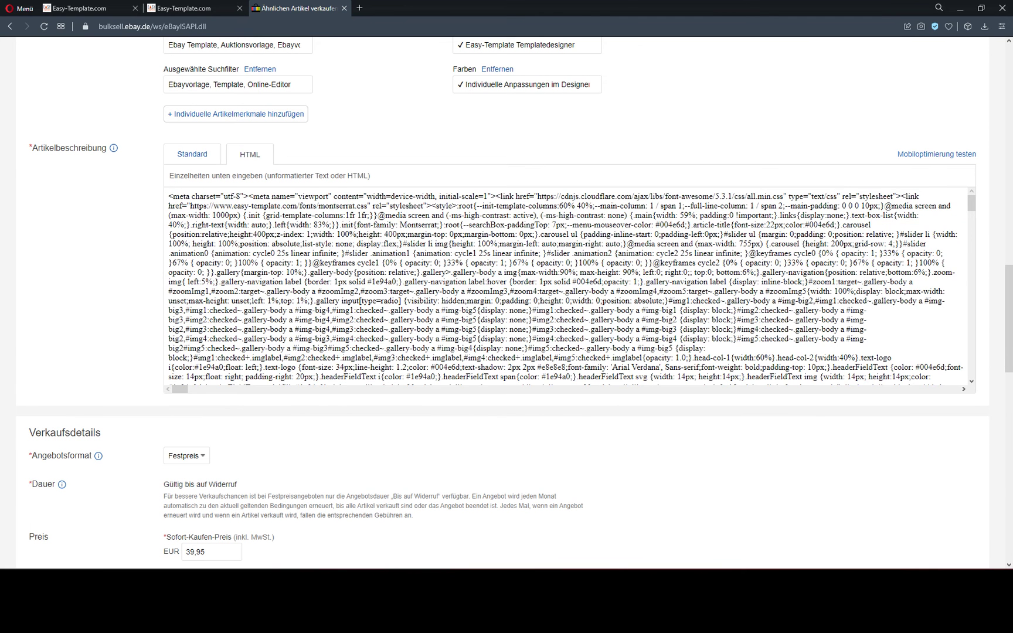
key(ctrl+a)
key(BackSpace)
click(193, 154)
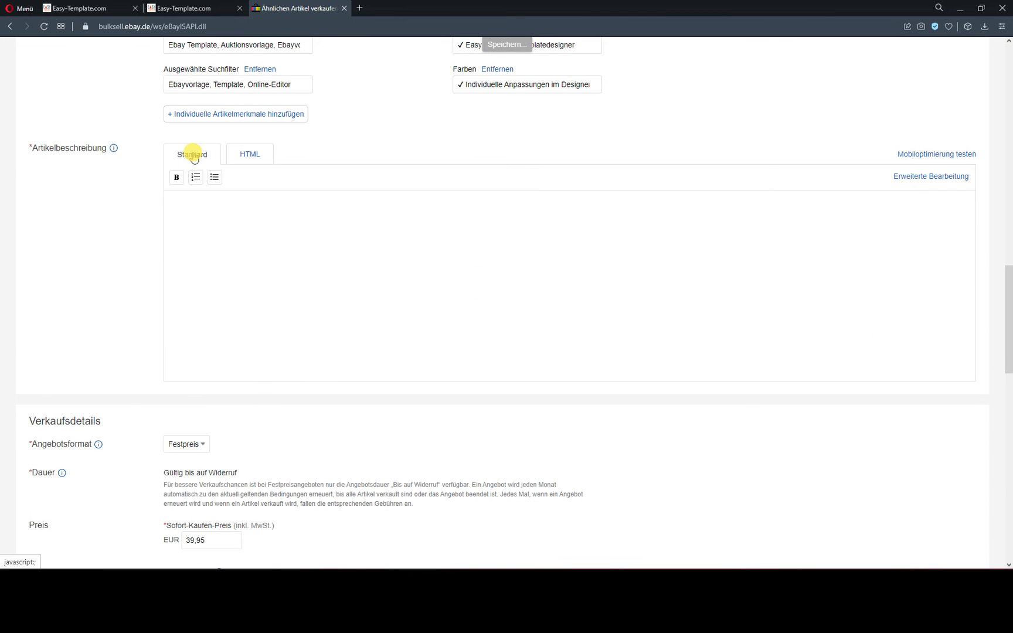
right_click(241, 247)
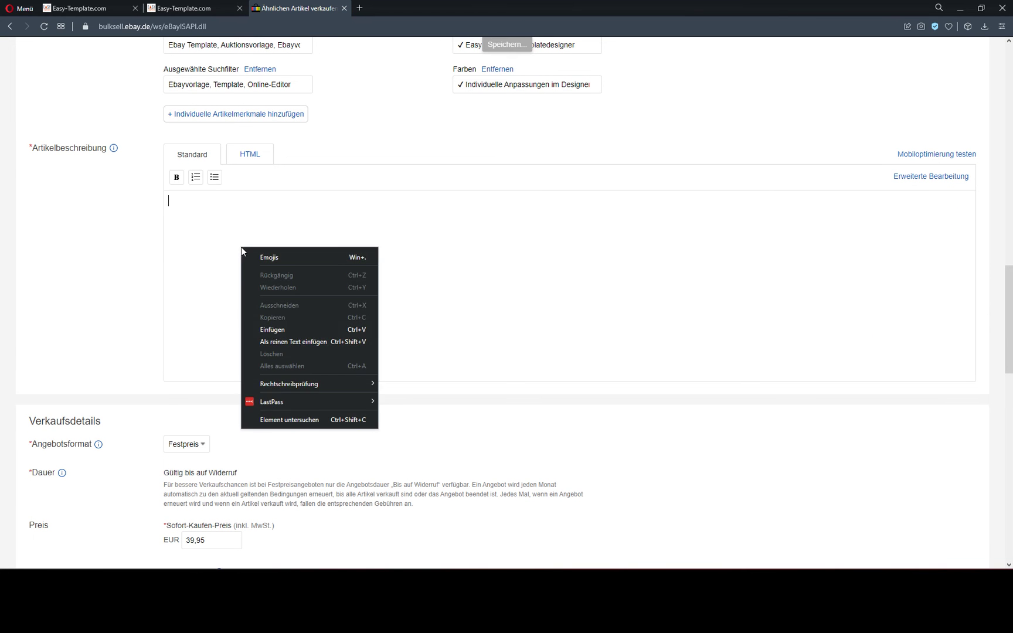
click(266, 330)
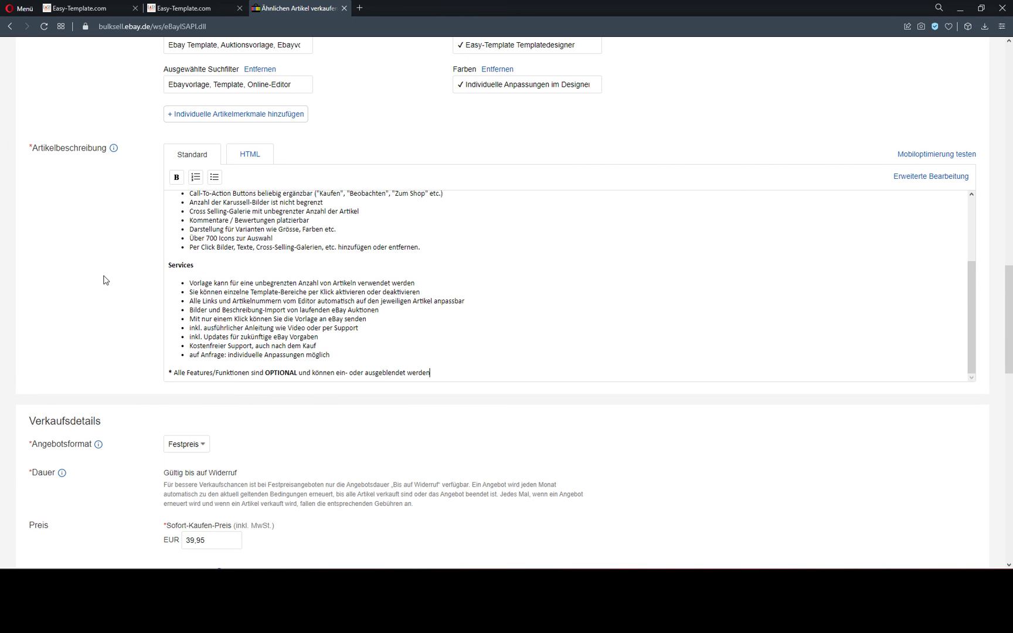
Step: Preview the new listing, look through the preview page for the description, and close the preview window
scroll(103, 279, down, 6)
scroll(103, 279, up, 9)
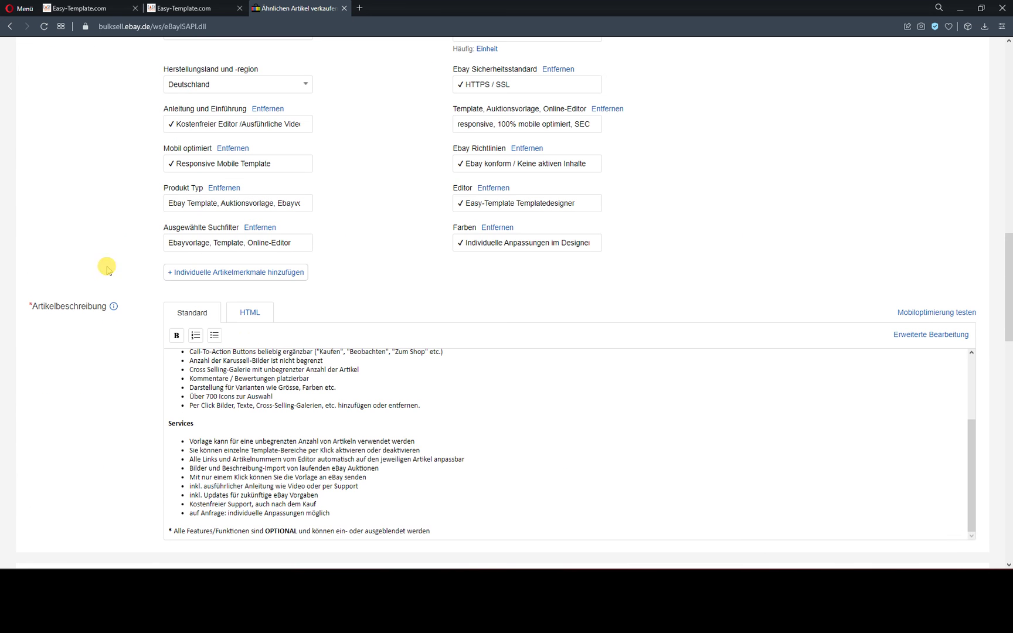
scroll(113, 339, down, 10)
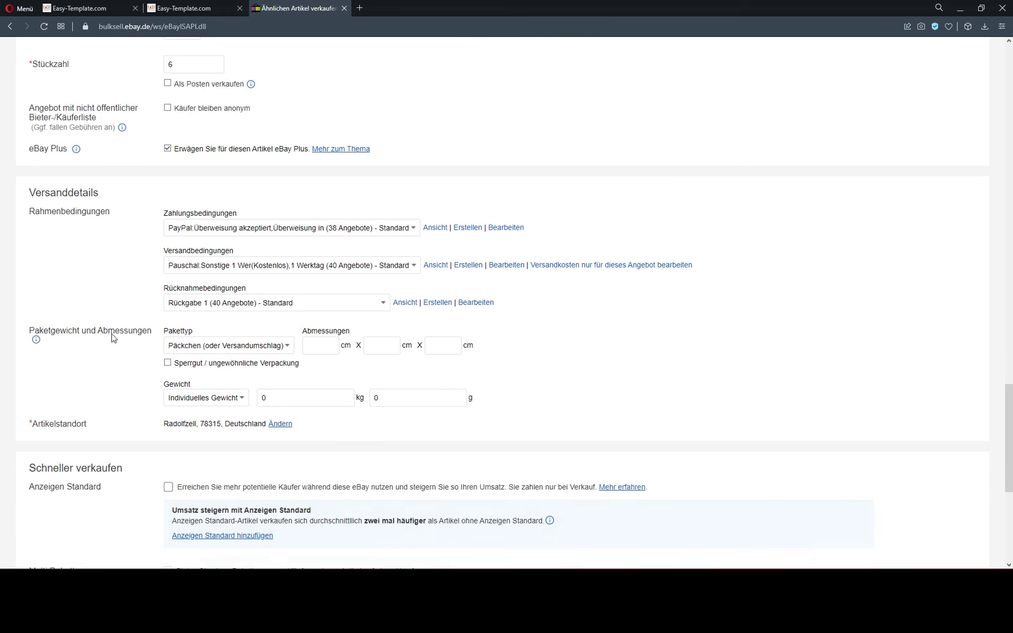
scroll(114, 339, down, 6)
click(265, 519)
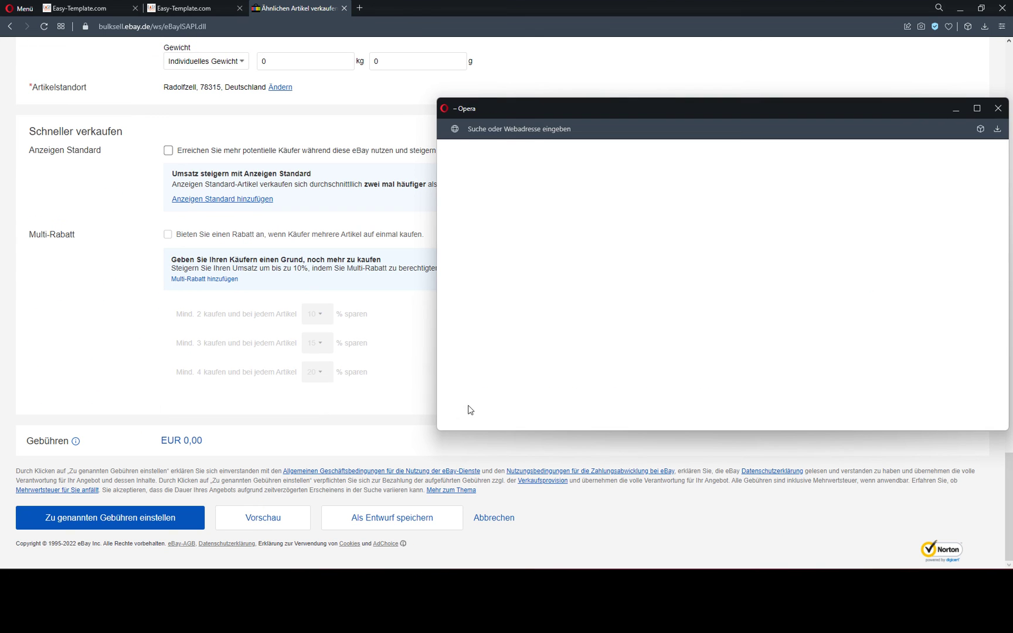
scroll(588, 320, down, 15)
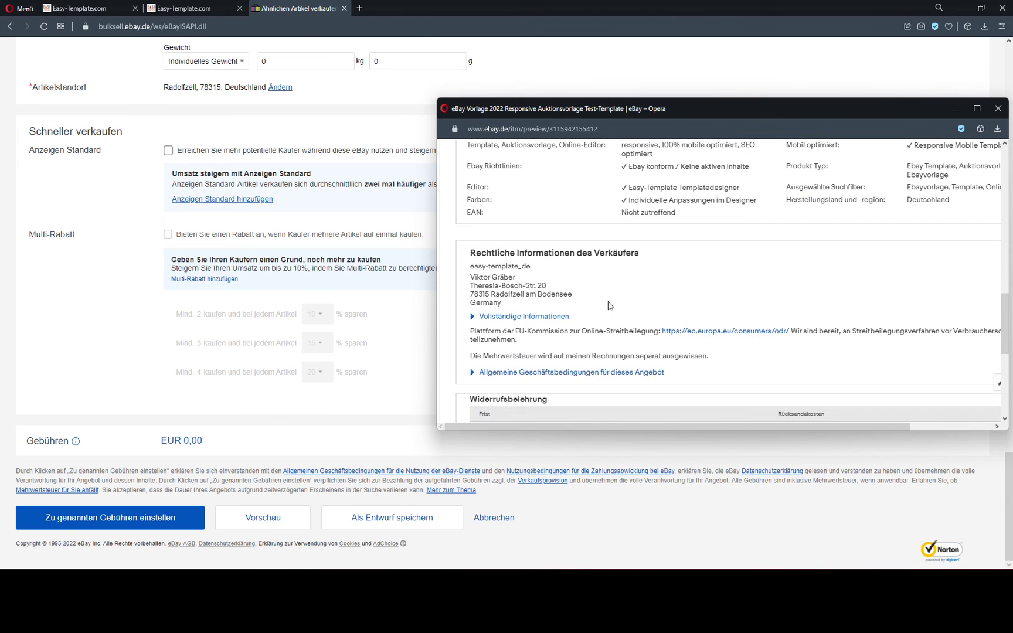
click(998, 108)
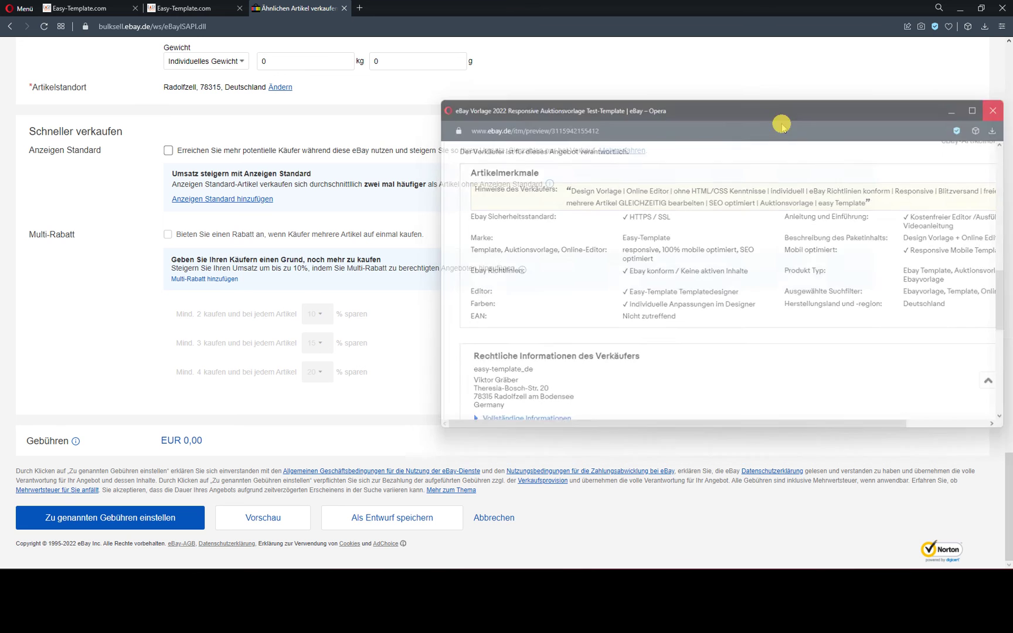
Step: Place the cursor in the Artikelbeschreibung text, preview the listing again to check its description, and close the preview
scroll(502, 302, up, 12)
scroll(383, 219, up, 3)
click(383, 219)
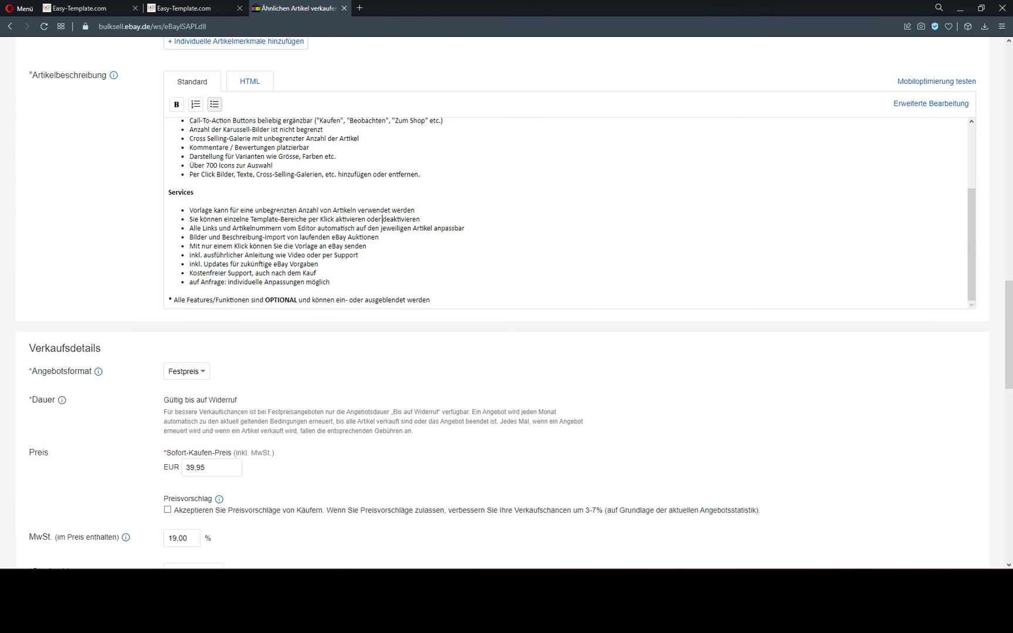
click(376, 273)
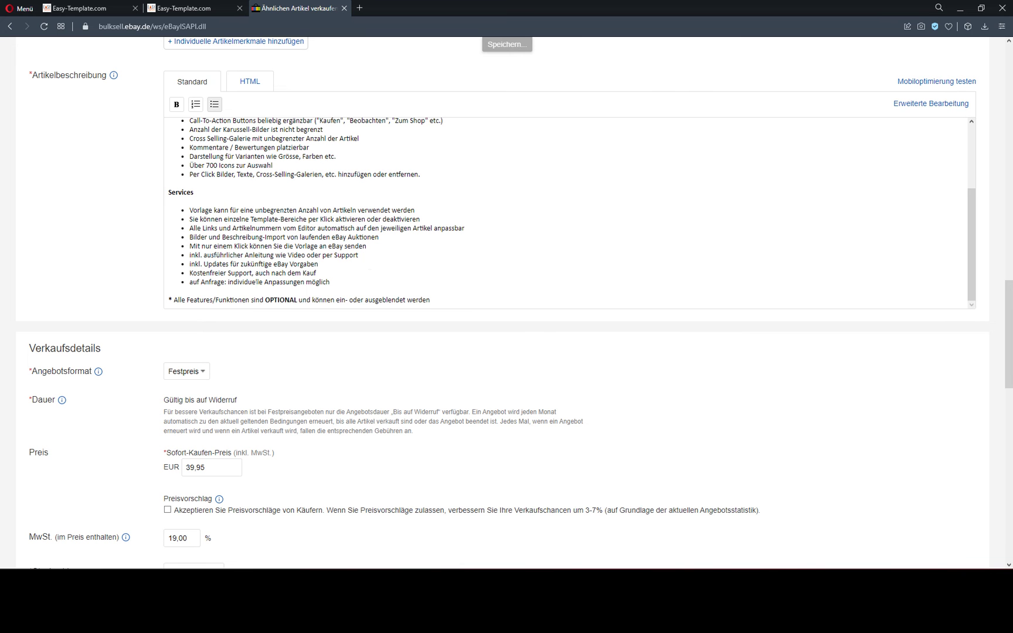
scroll(242, 314, down, 15)
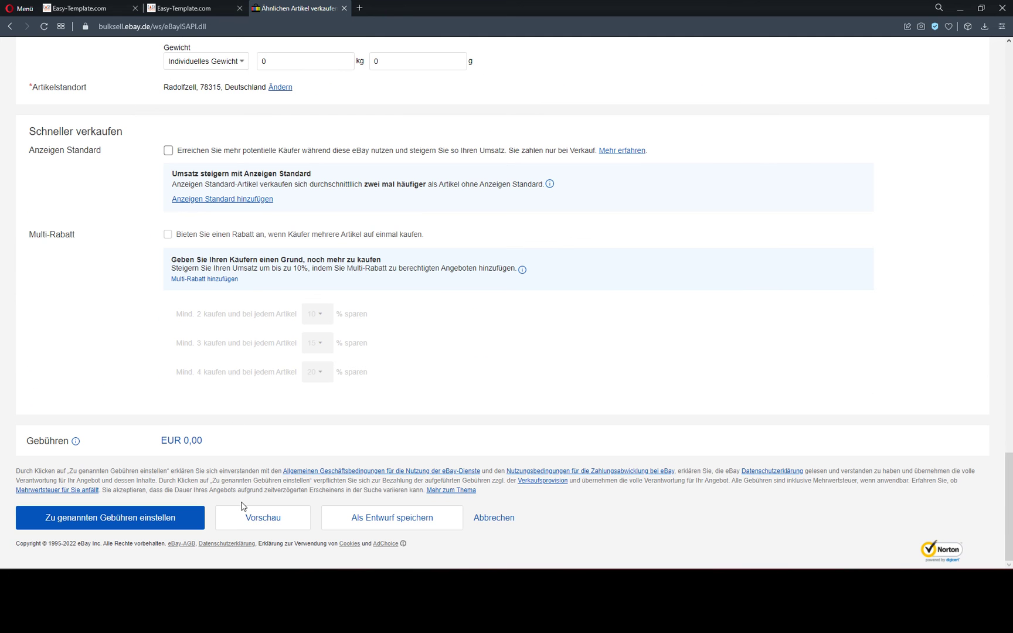
click(256, 517)
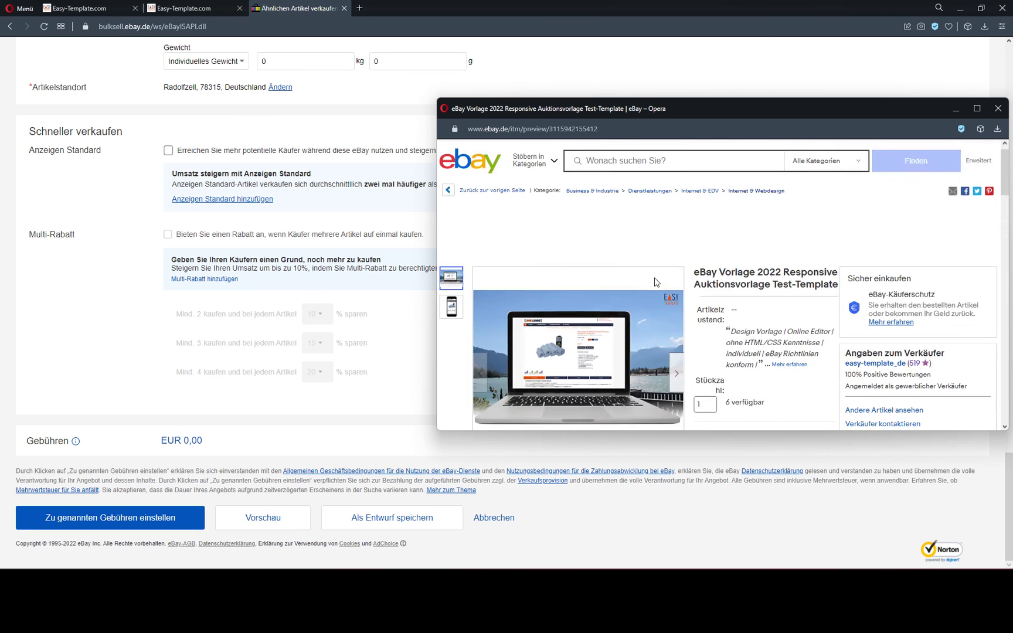
scroll(655, 282, down, 15)
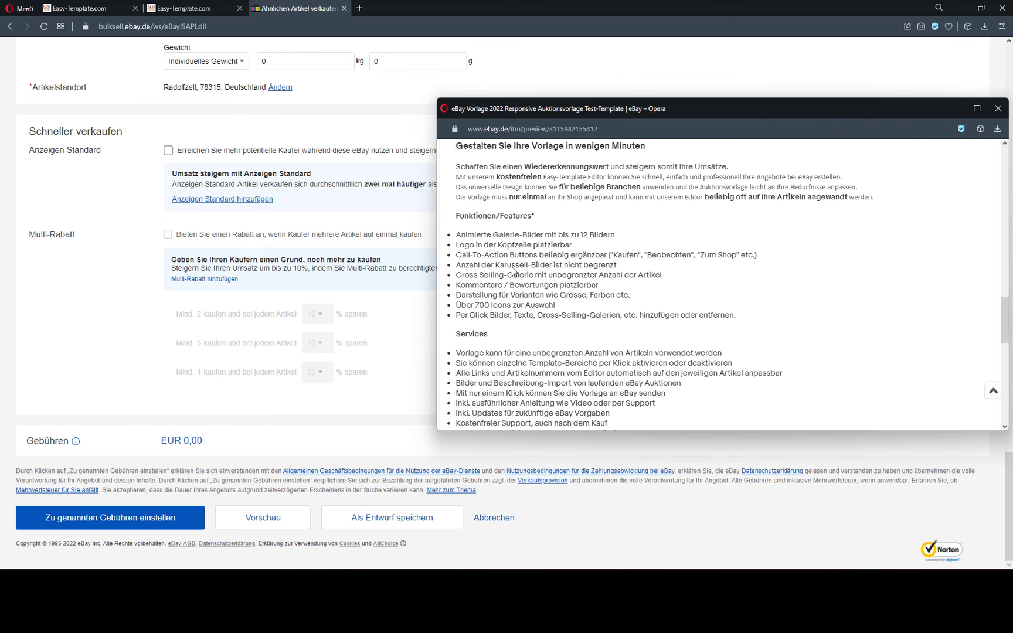
scroll(631, 301, down, 3)
scroll(631, 302, up, 5)
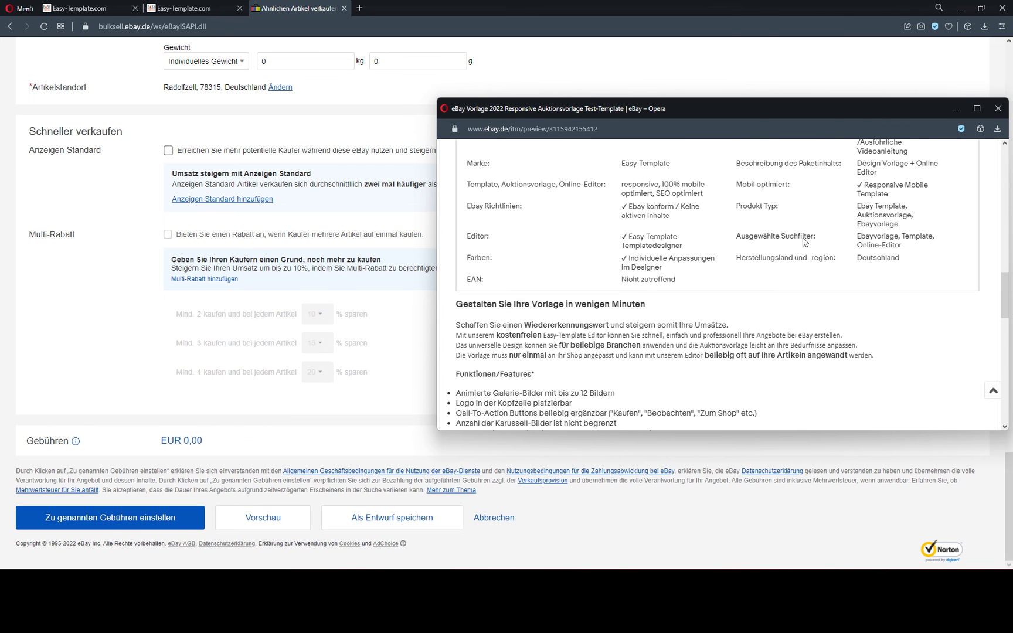
click(998, 109)
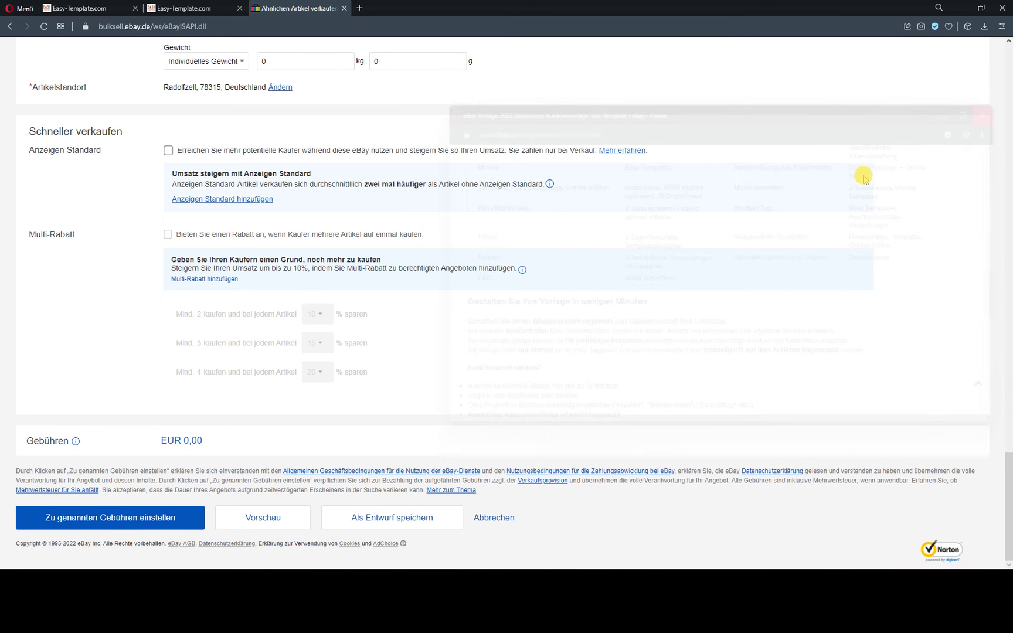
Step: Publish the listing at the stated fees and open its live article page to check the description
click(97, 519)
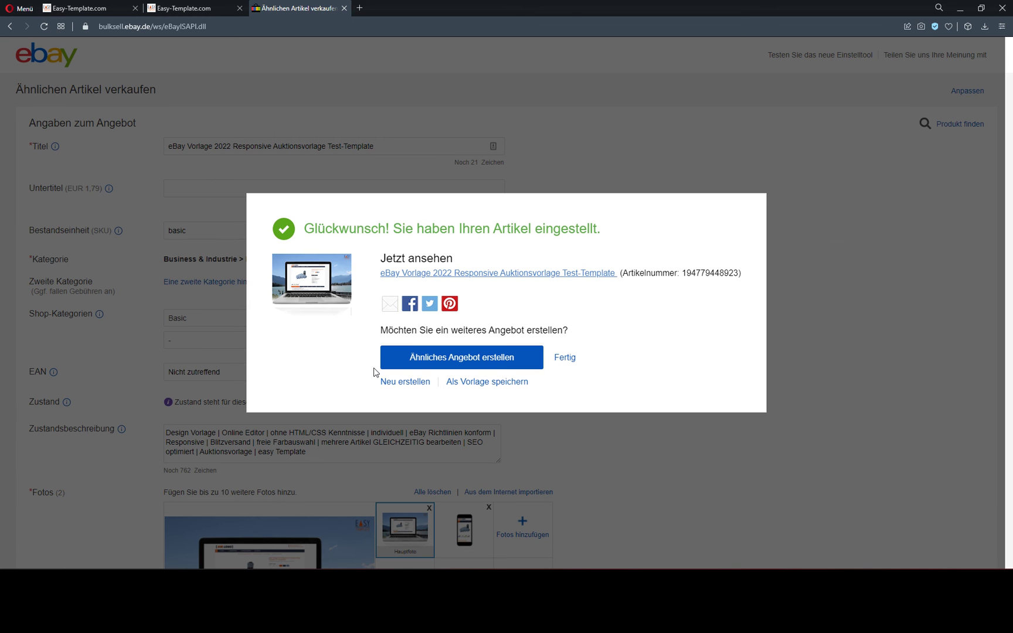
click(494, 273)
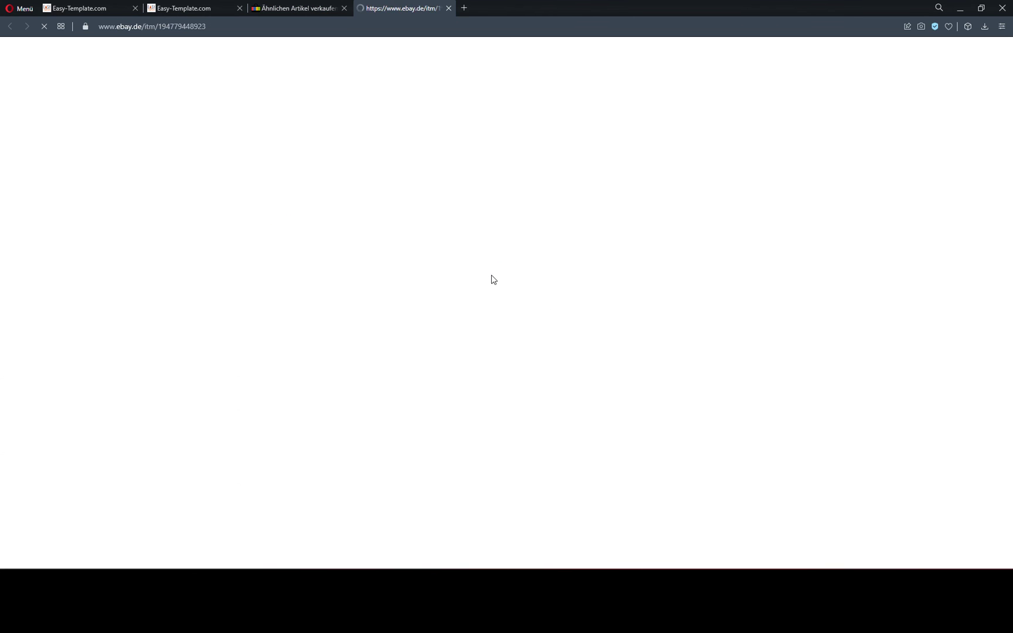
scroll(472, 270, down, 15)
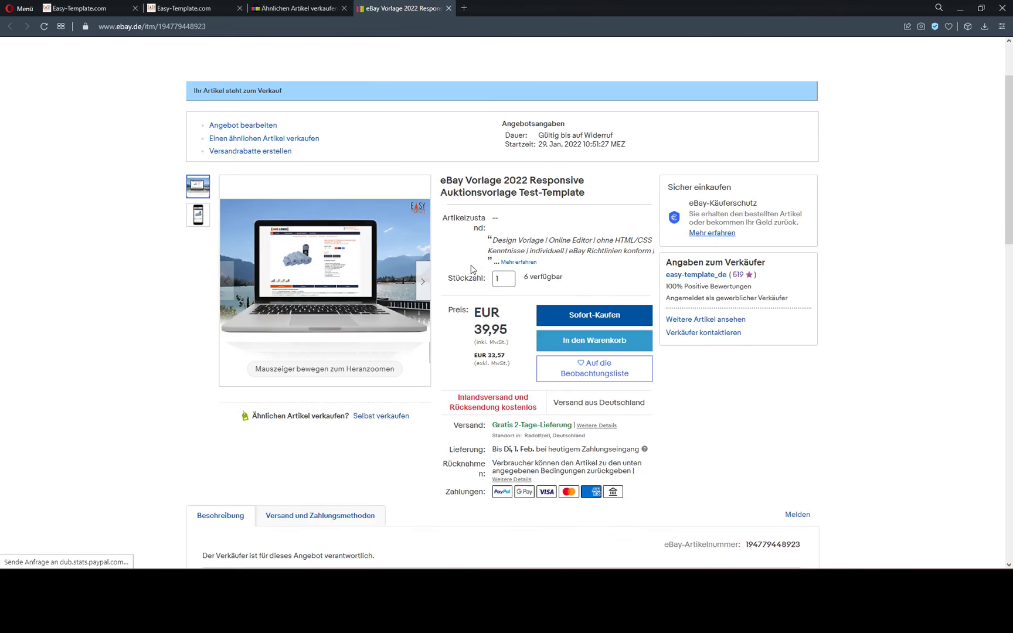
scroll(473, 270, down, 1)
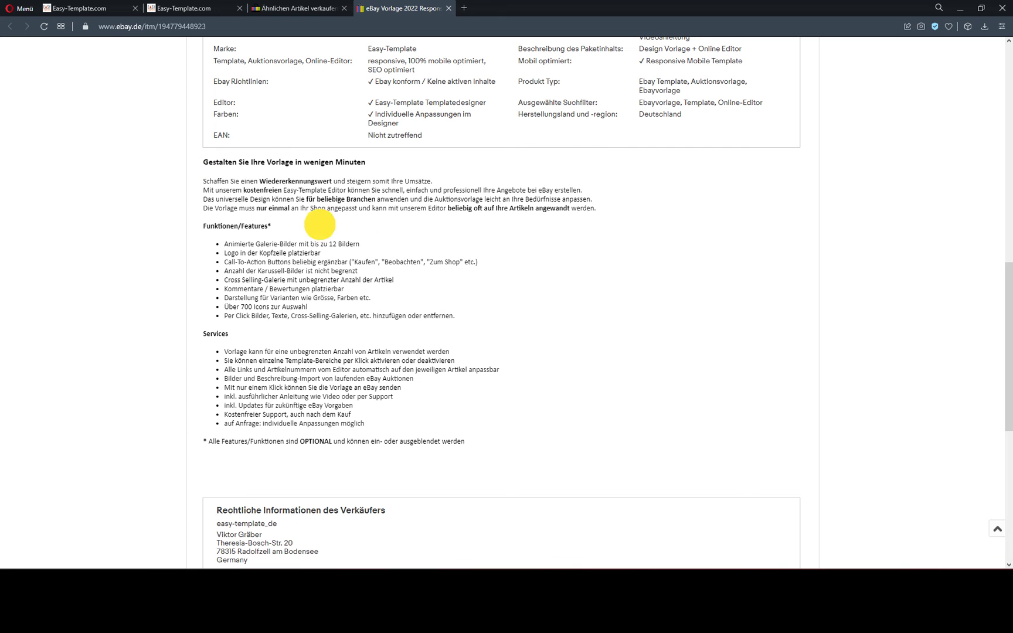
drag(495, 452, 260, 199)
click(282, 181)
scroll(370, 295, up, 4)
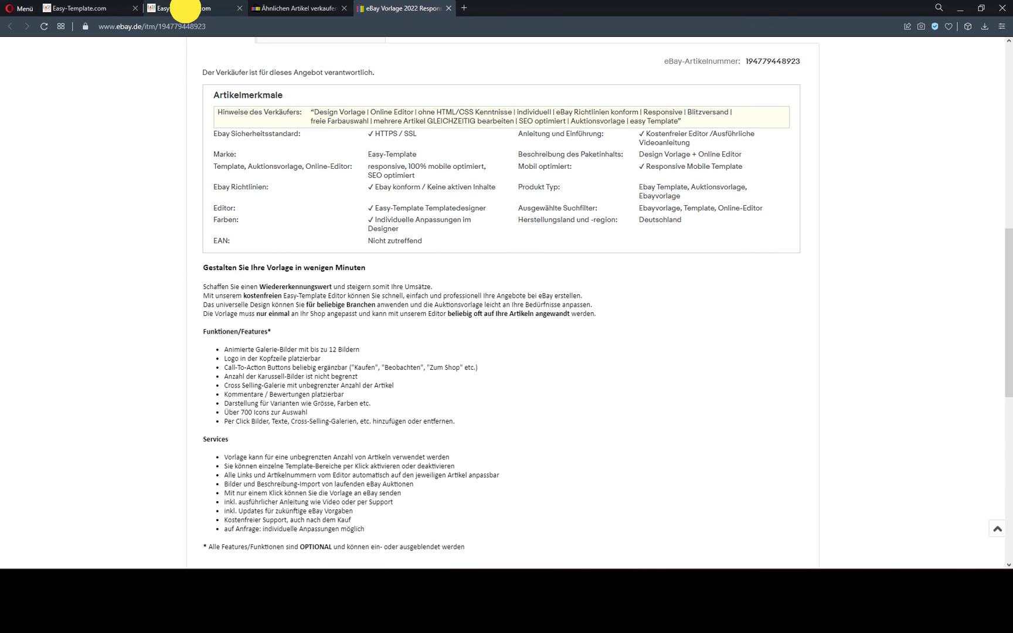
Step: Switch to Easy-Template, open the Listener article list, and import the latest changes from eBay
click(185, 8)
click(288, 50)
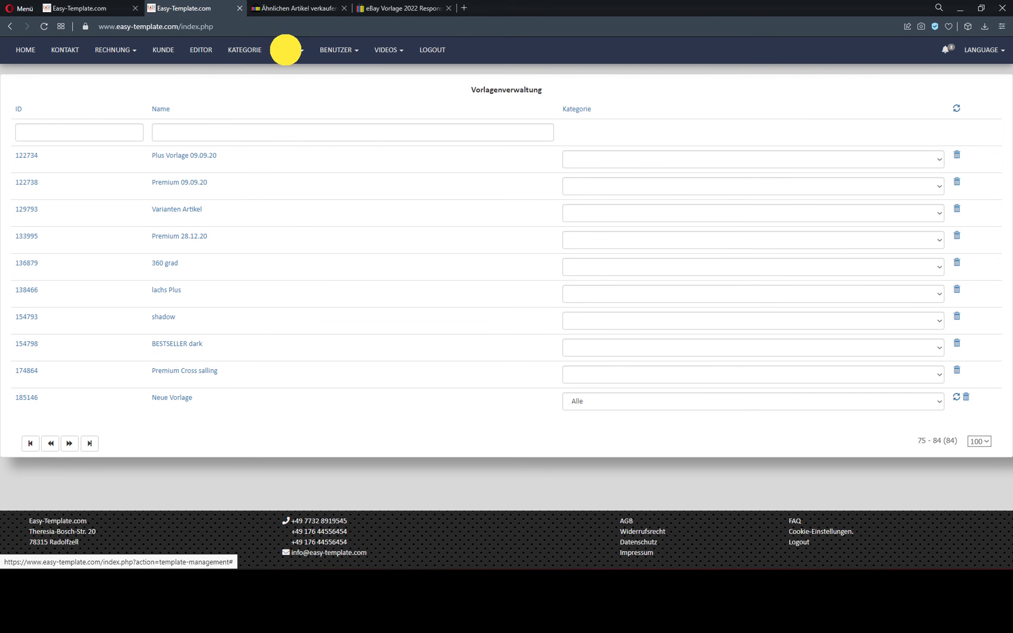
click(296, 127)
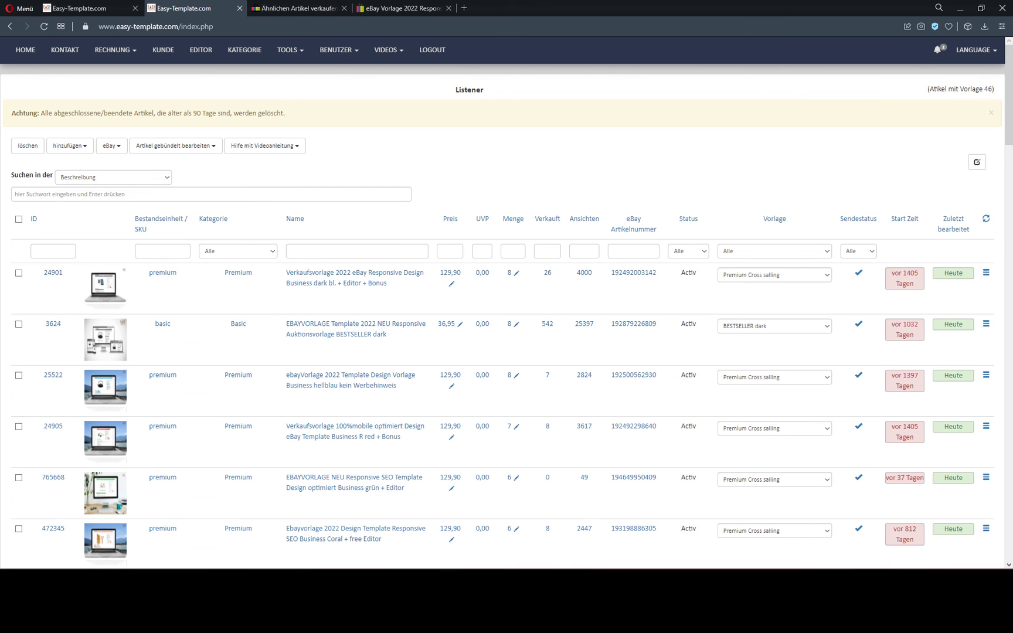
click(111, 150)
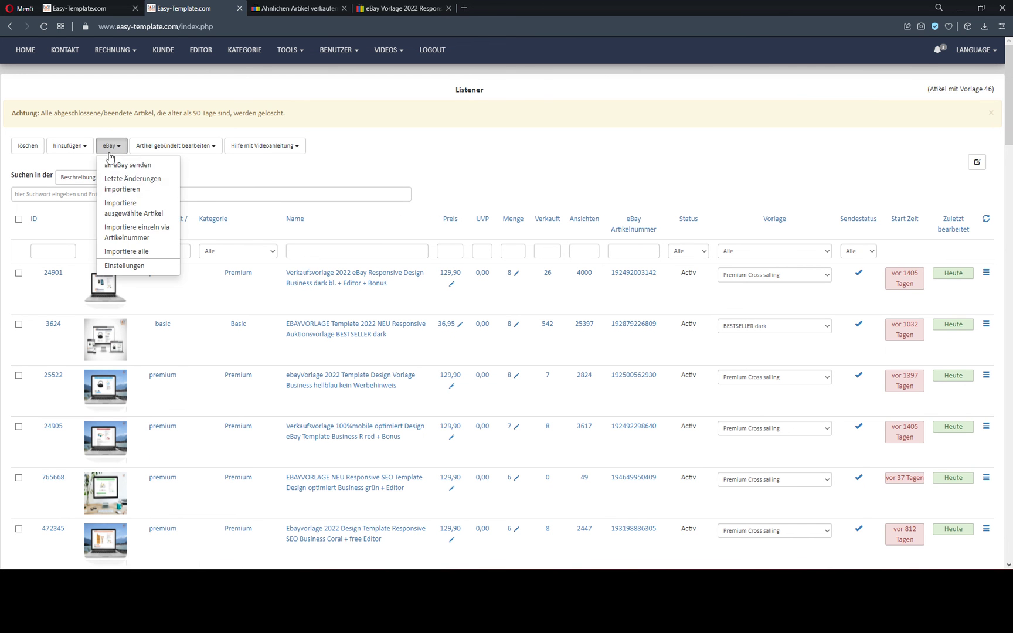
click(117, 190)
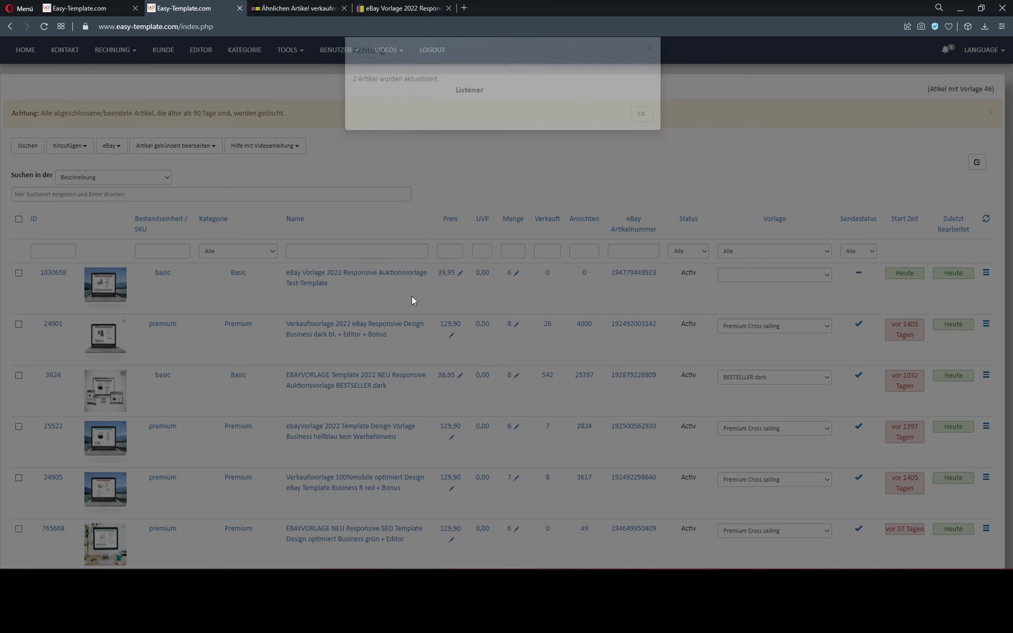
click(640, 131)
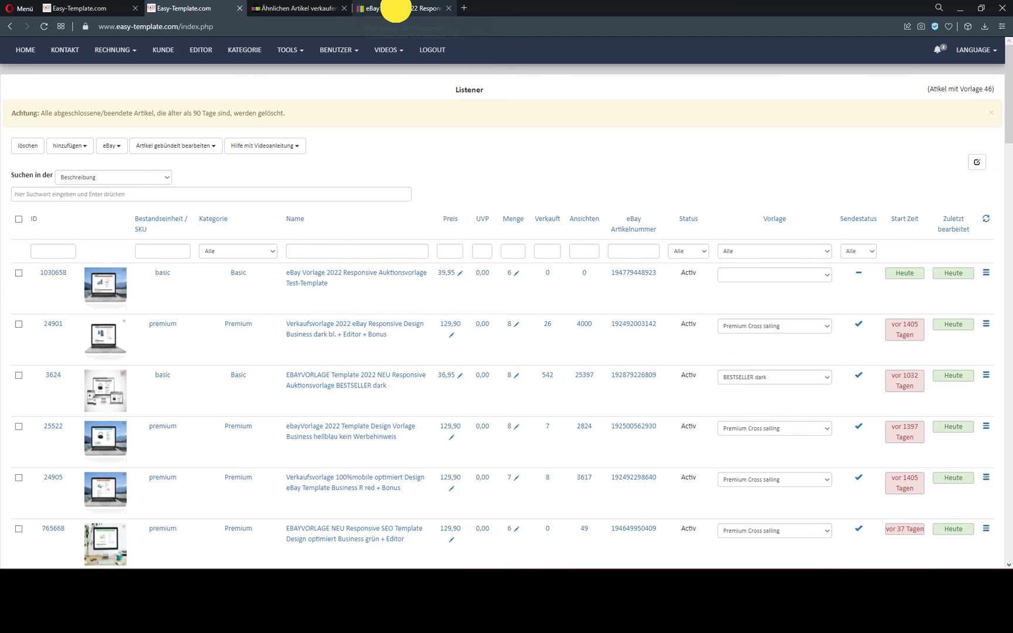
Step: Switch to the live eBay listing, reload it, and examine the template layout and description section
click(396, 7)
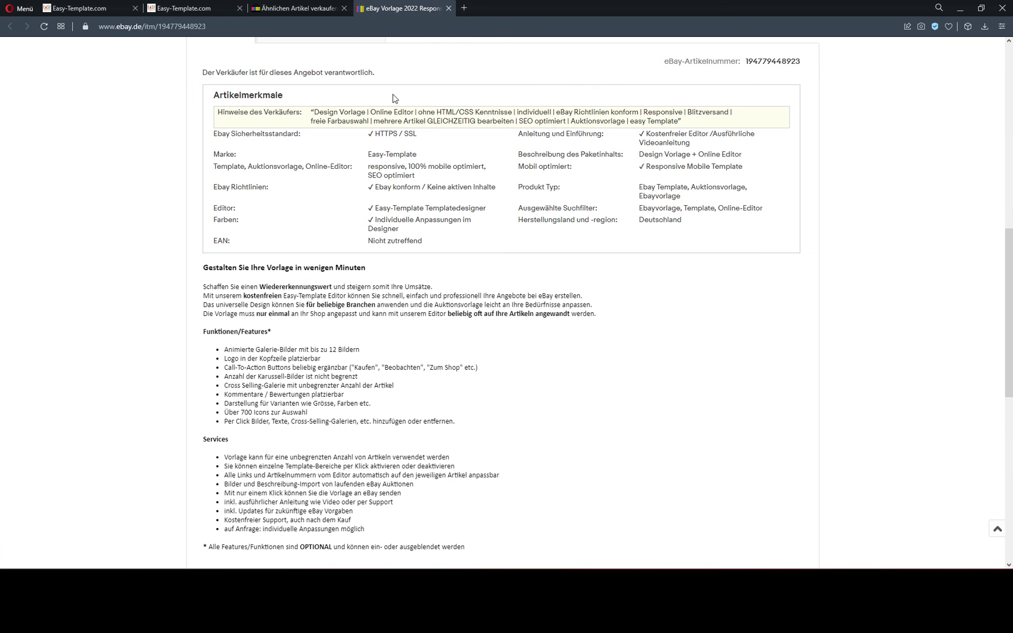
click(43, 27)
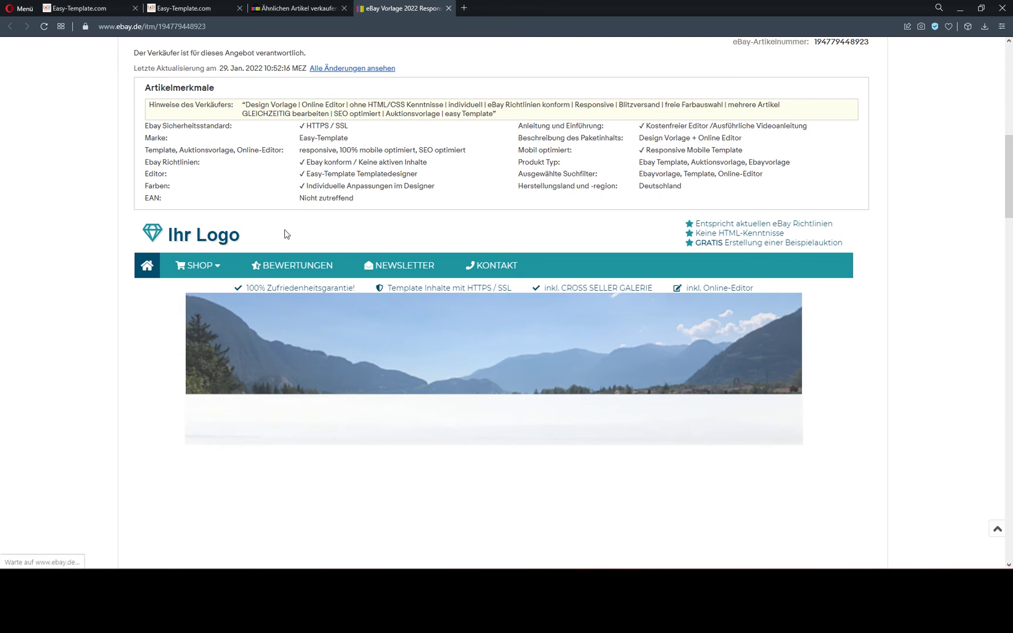
scroll(232, 221, down, 12)
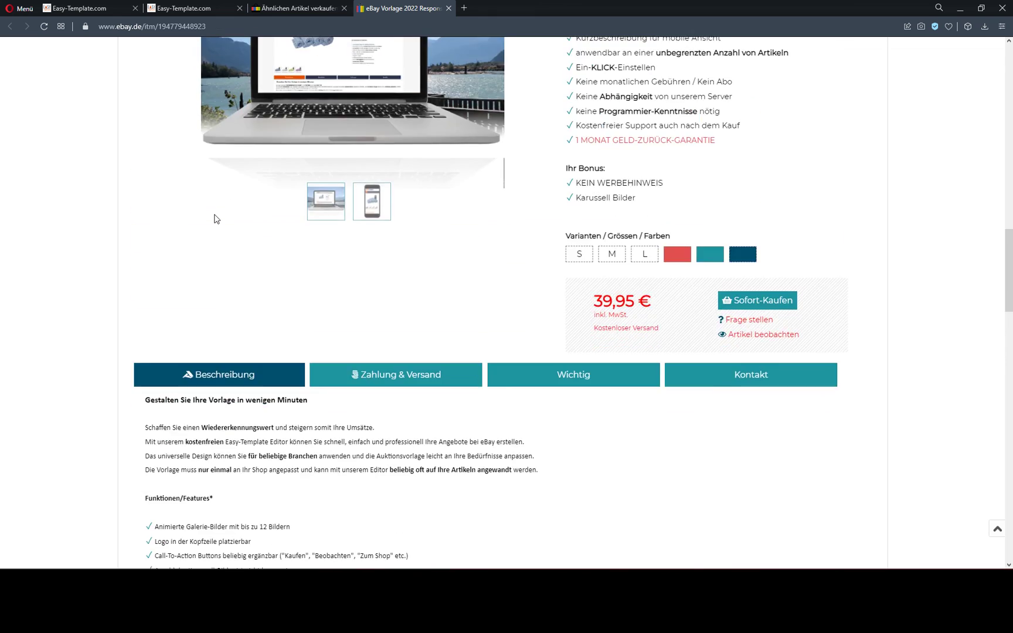
scroll(214, 221, down, 5)
scroll(215, 221, down, 3)
scroll(222, 221, up, 8)
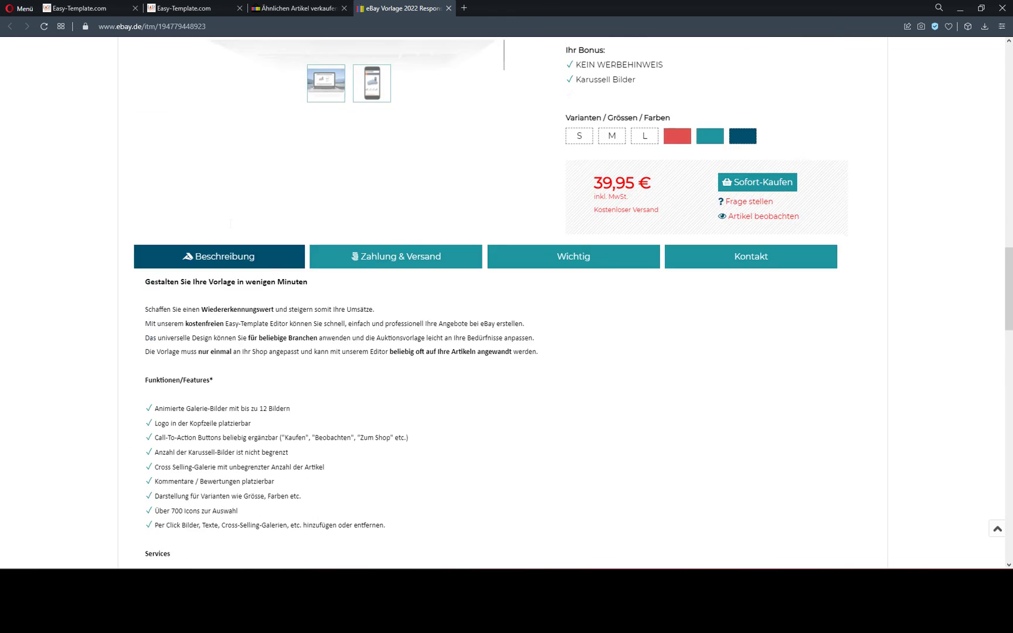
Step: Examine the price, article title, header banner and product images within the listing's template design
scroll(223, 222, up, 2)
drag(589, 427, 656, 427)
scroll(667, 285, up, 3)
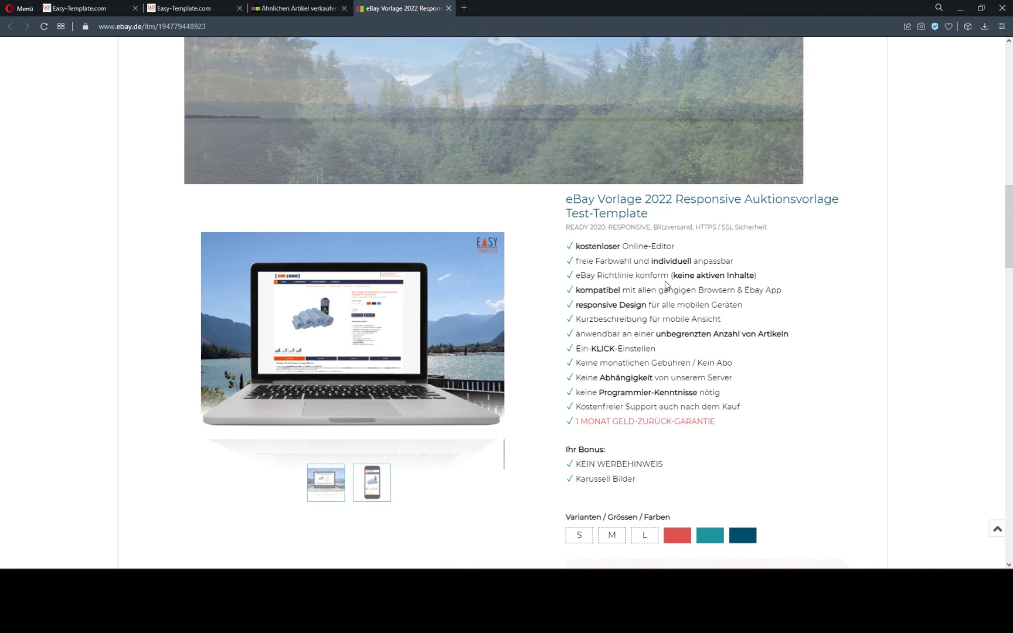
scroll(667, 285, down, 3)
scroll(667, 285, up, 4)
drag(565, 254, 652, 271)
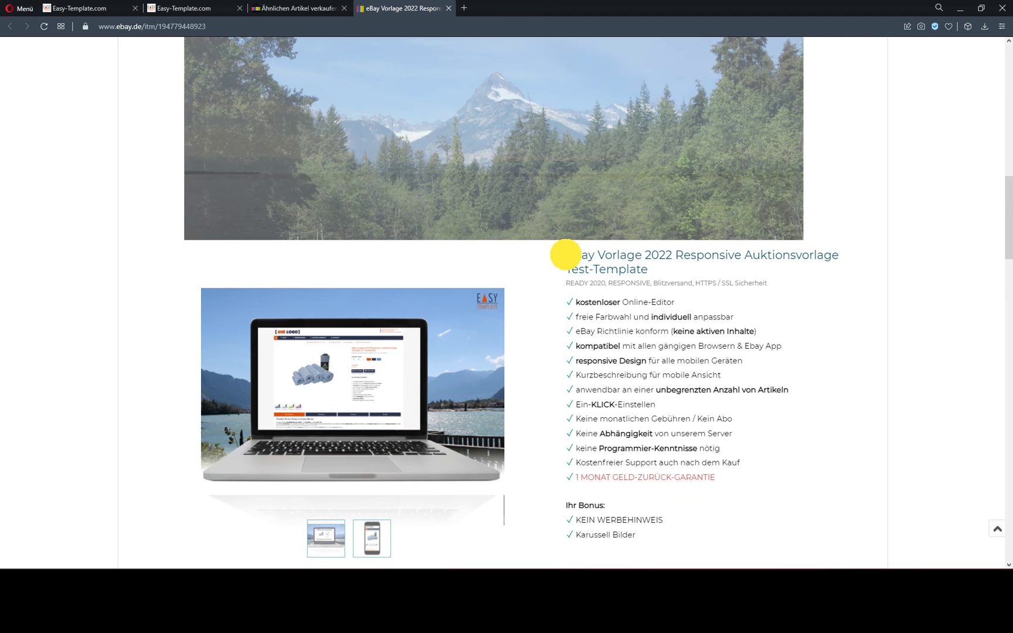
scroll(653, 272, down, 4)
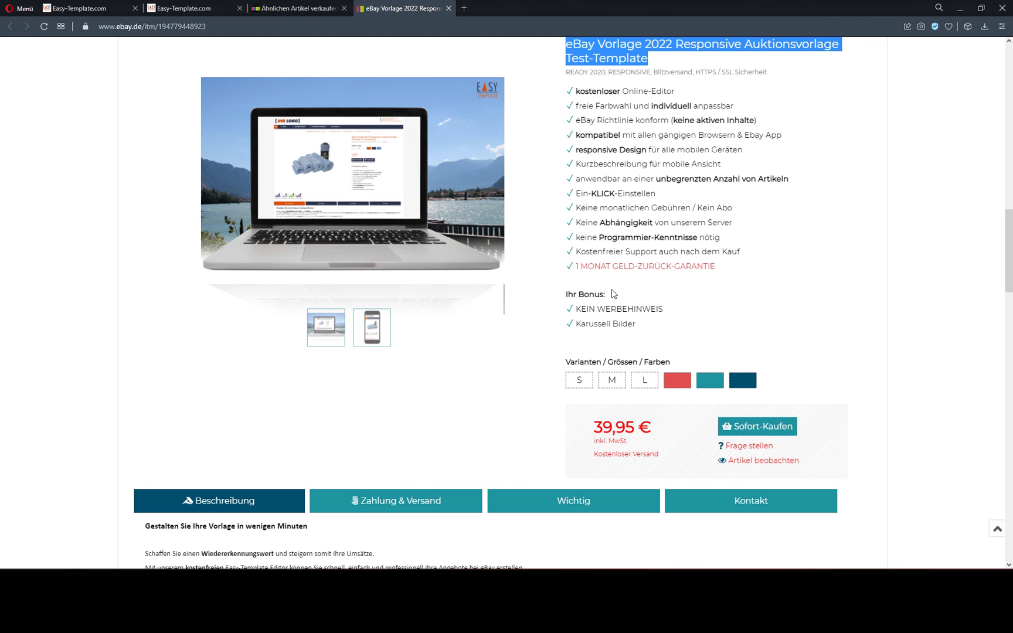
scroll(332, 177, up, 2)
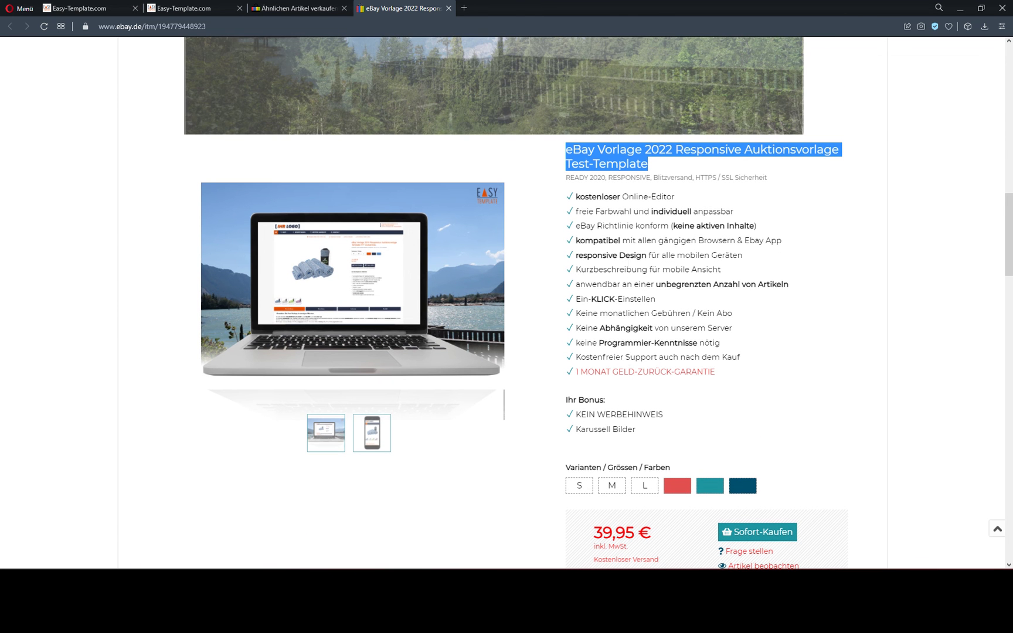
scroll(625, 263, up, 8)
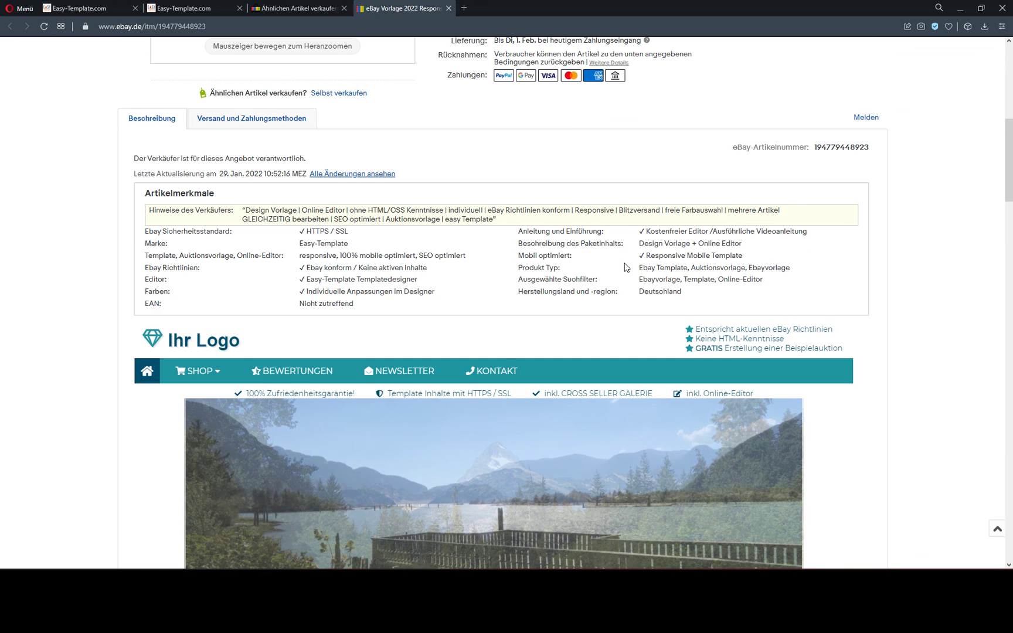
scroll(625, 267, down, 3)
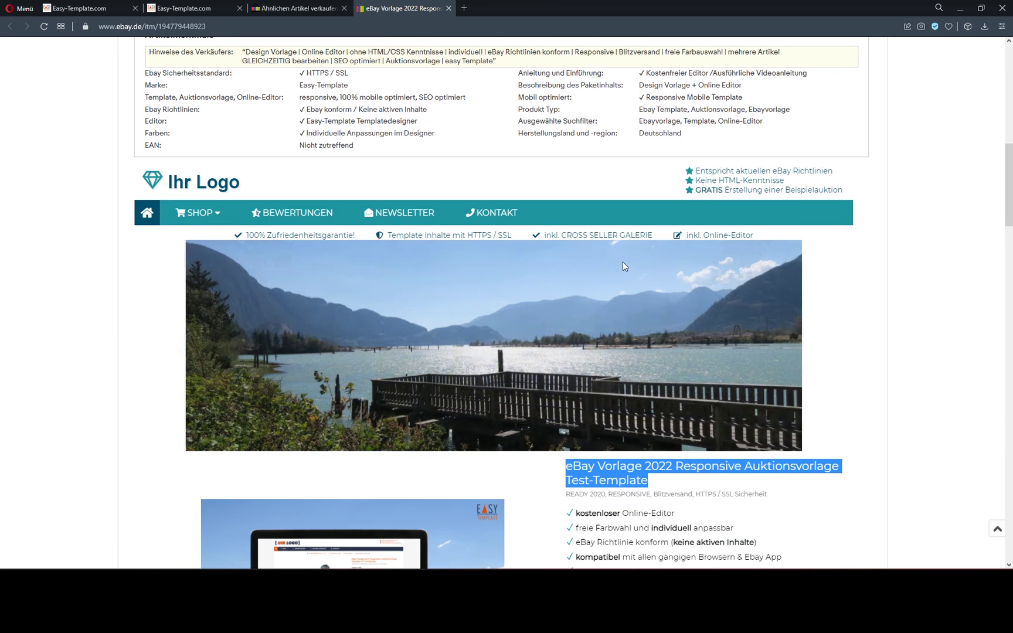
scroll(623, 262, down, 3)
click(613, 363)
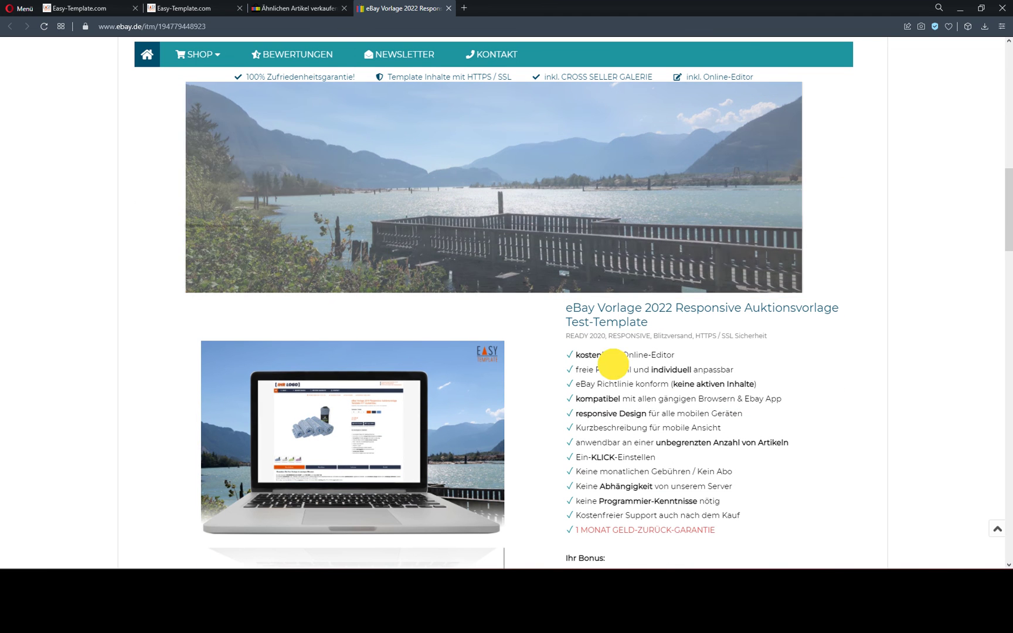